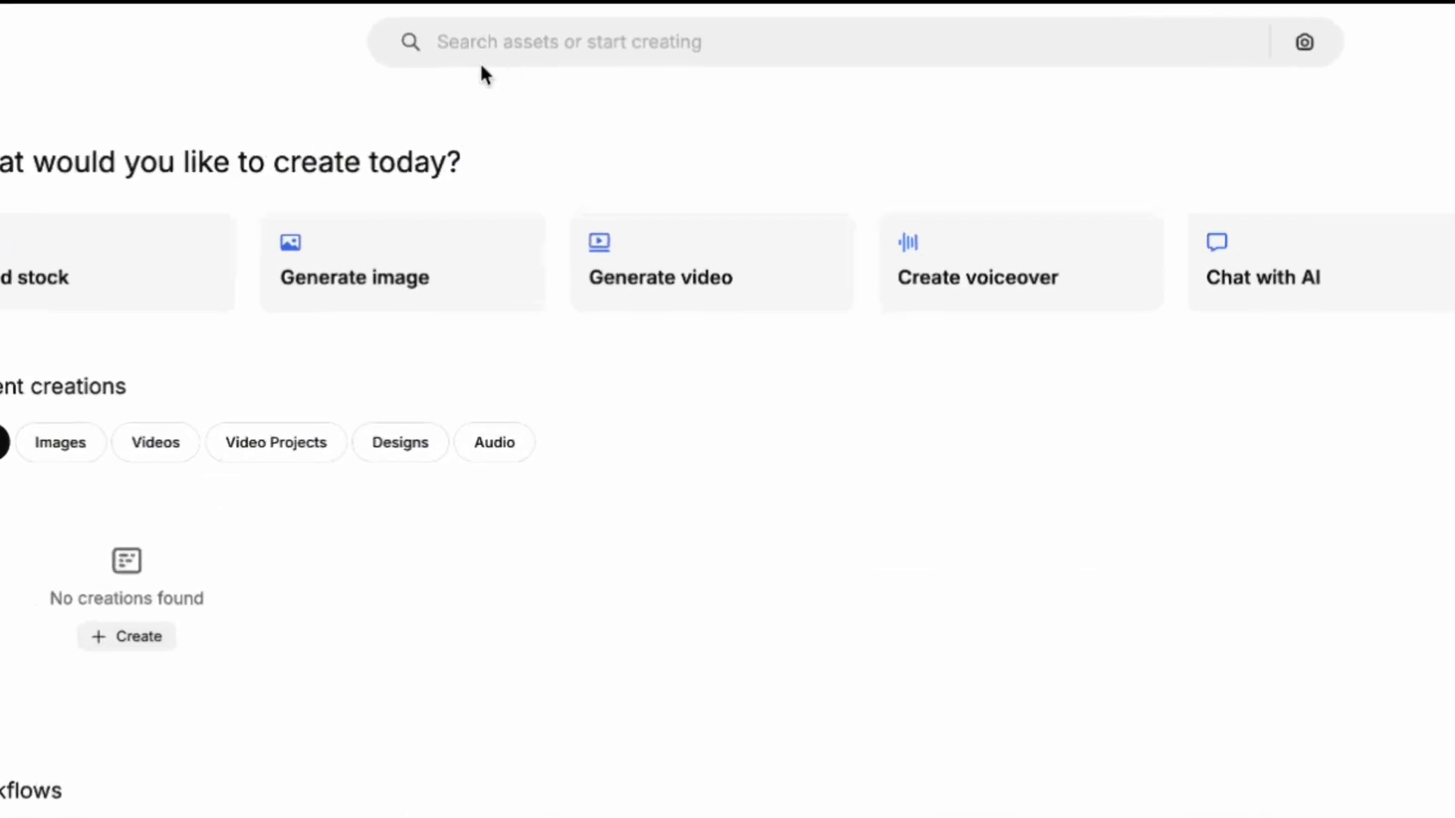
Step: Run a Freepik search for 'blue smoke' to get about 331.5k results
{"action": "left_click", "coordinate": [511, 48]}
{"action": "type", "text": "blue"}
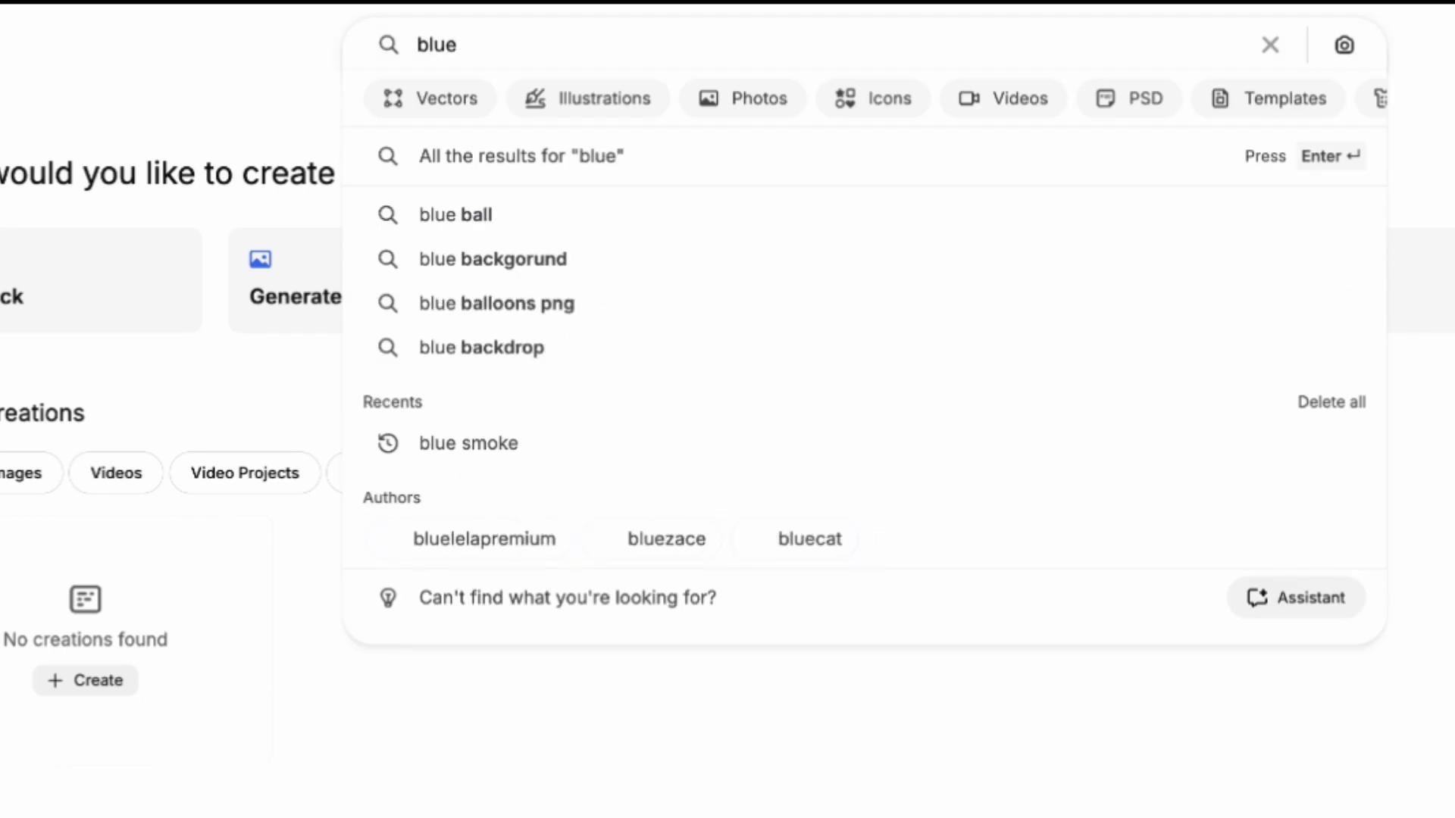
{"action": "type", "text": " smoke"}
{"action": "key", "text": "Return"}
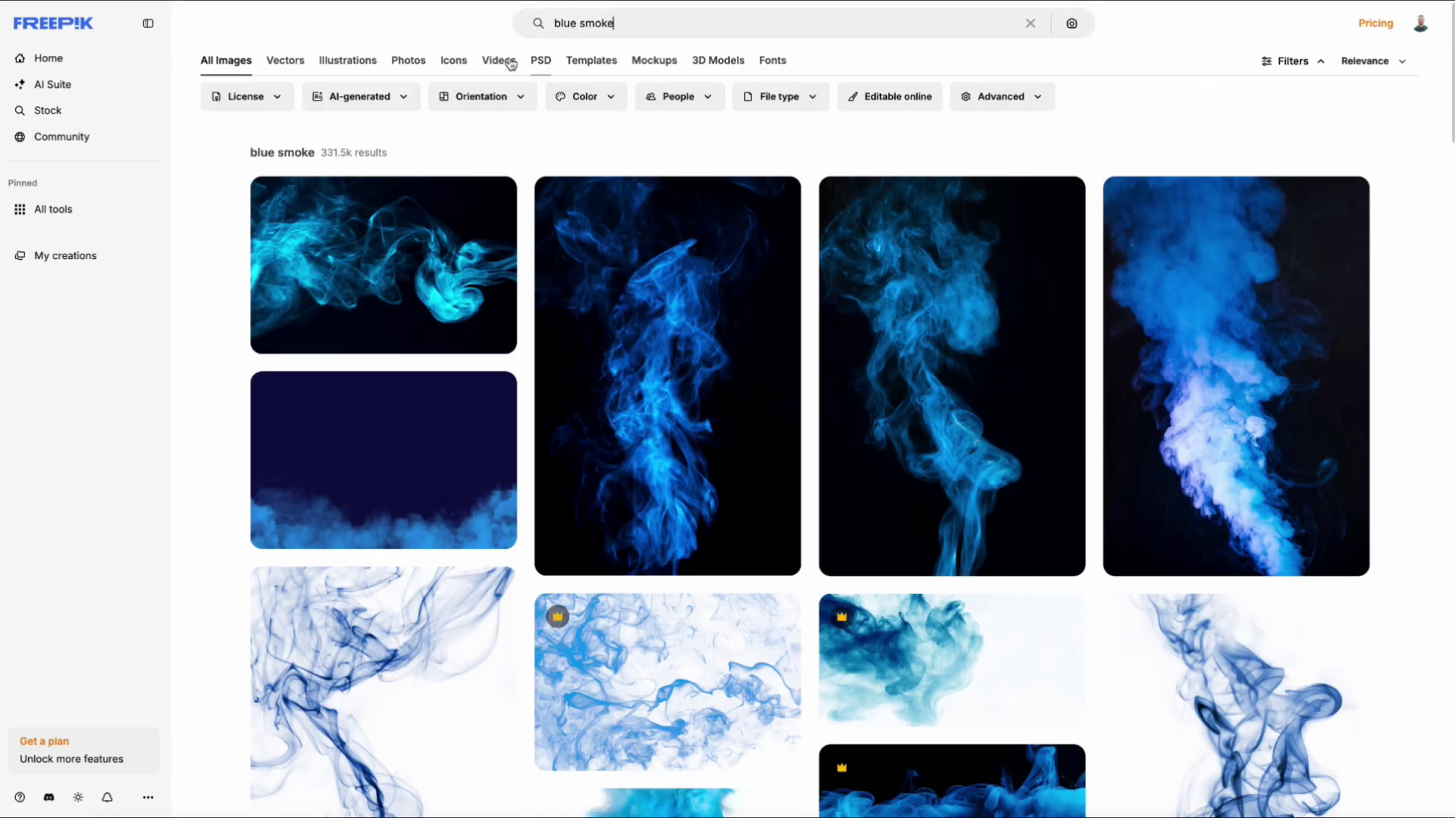
Step: Filter the blue smoke results to Videos with a Free licence, leaving 78 results
{"action": "left_click", "coordinate": [493, 66]}
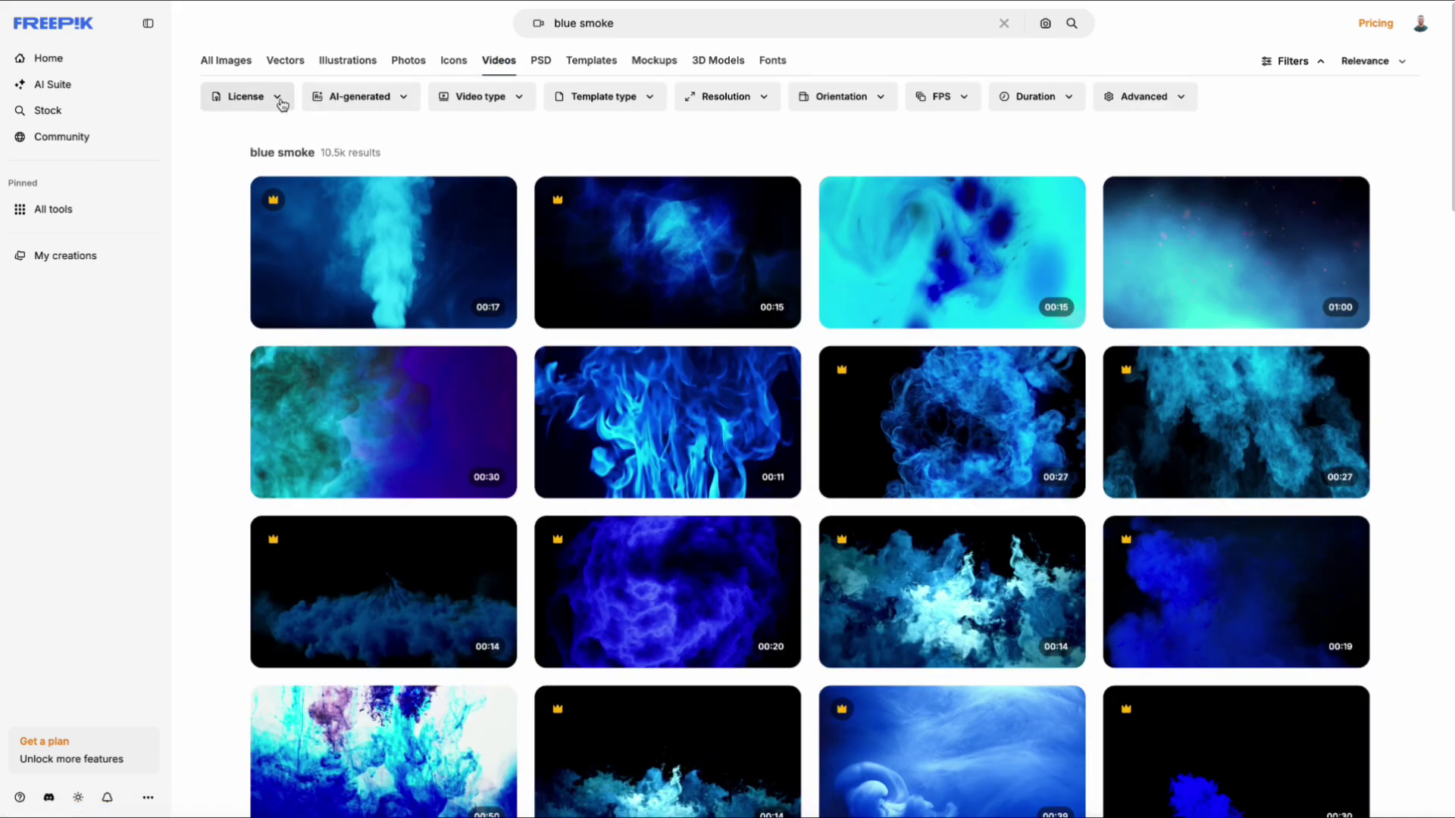
{"action": "left_click", "coordinate": [281, 100]}
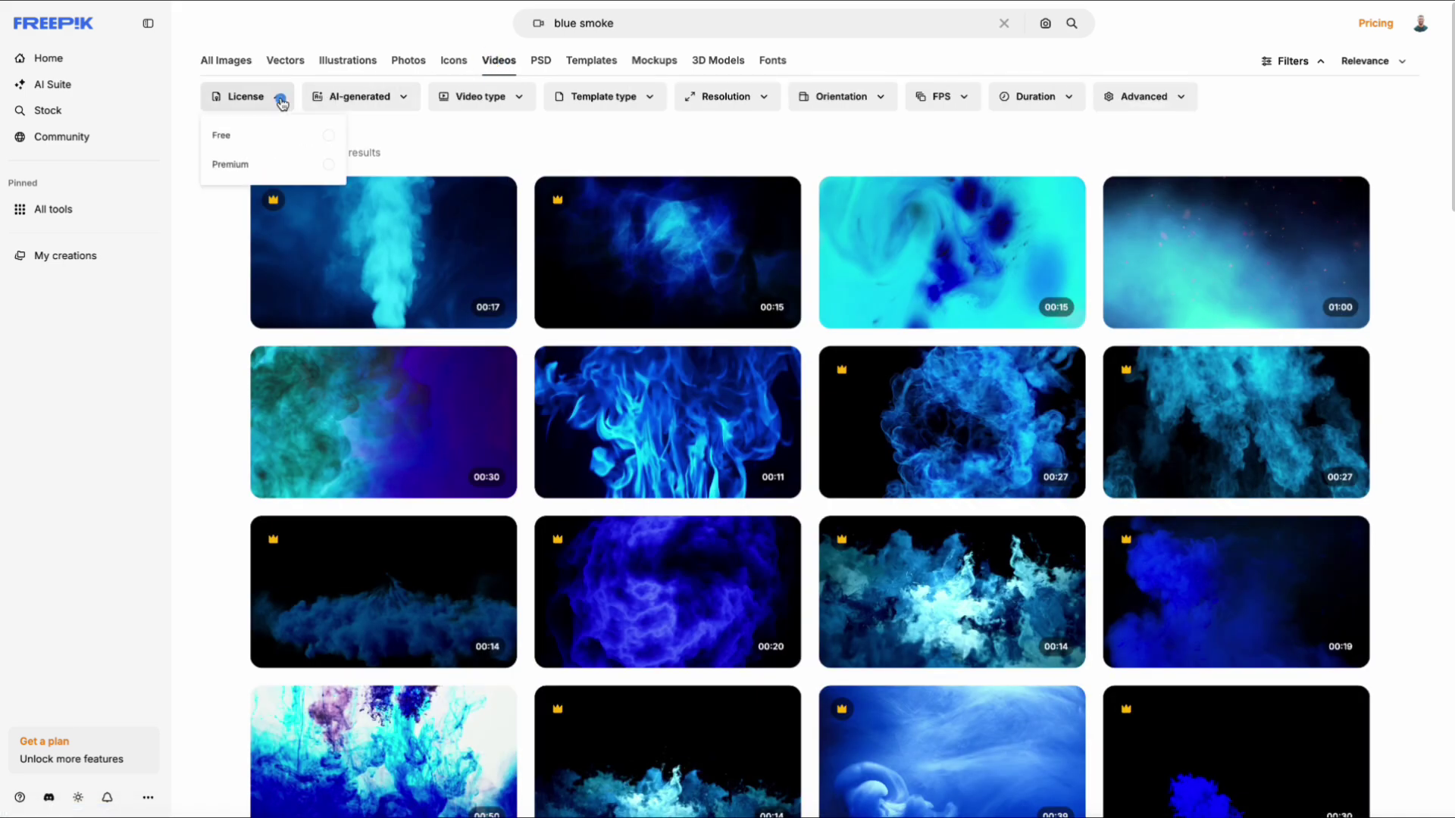
{"action": "left_click", "coordinate": [250, 135]}
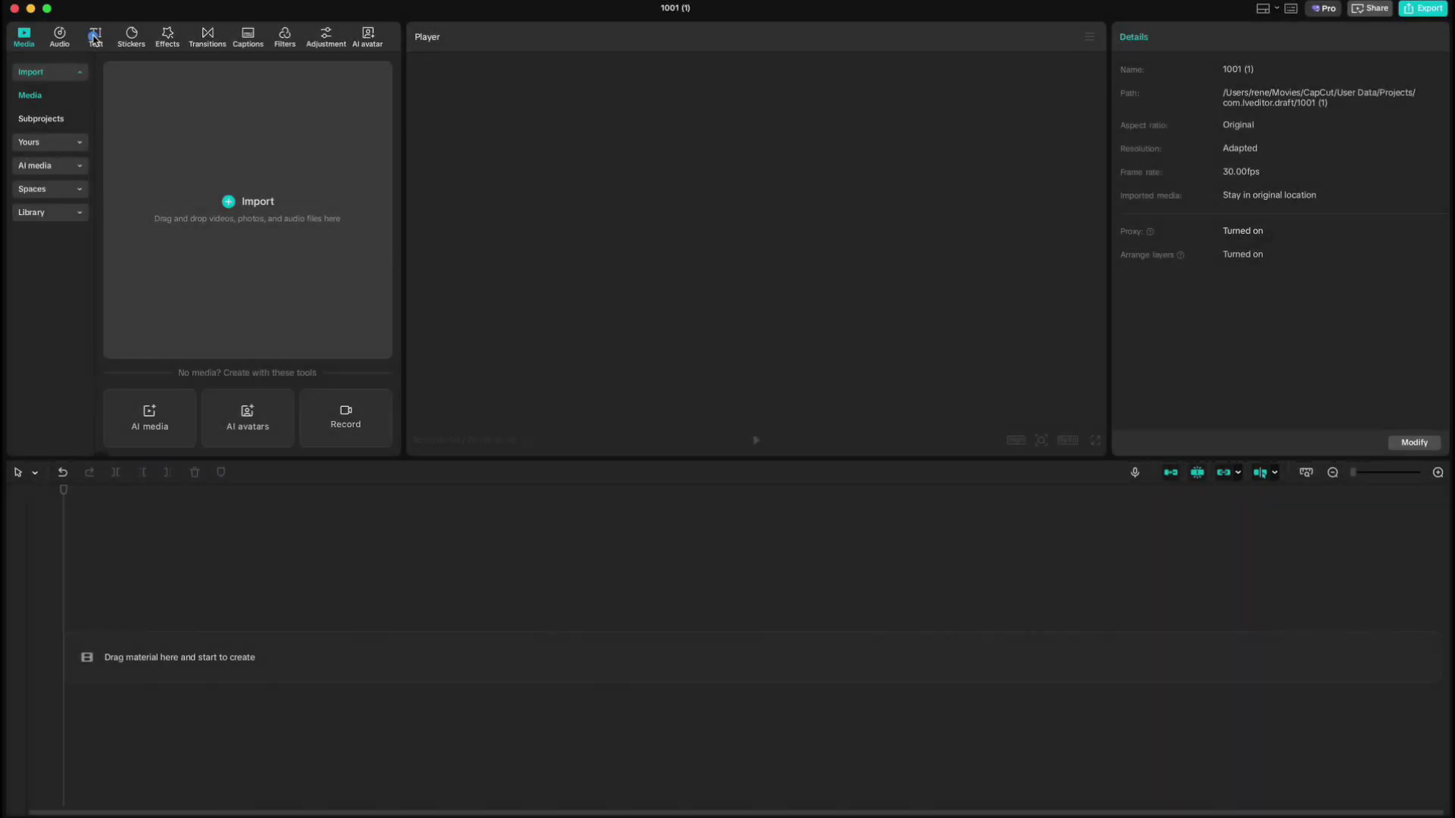
Step: Add a Default text title to the timeline and replace its wording with 'I'
{"action": "left_click", "coordinate": [95, 38]}
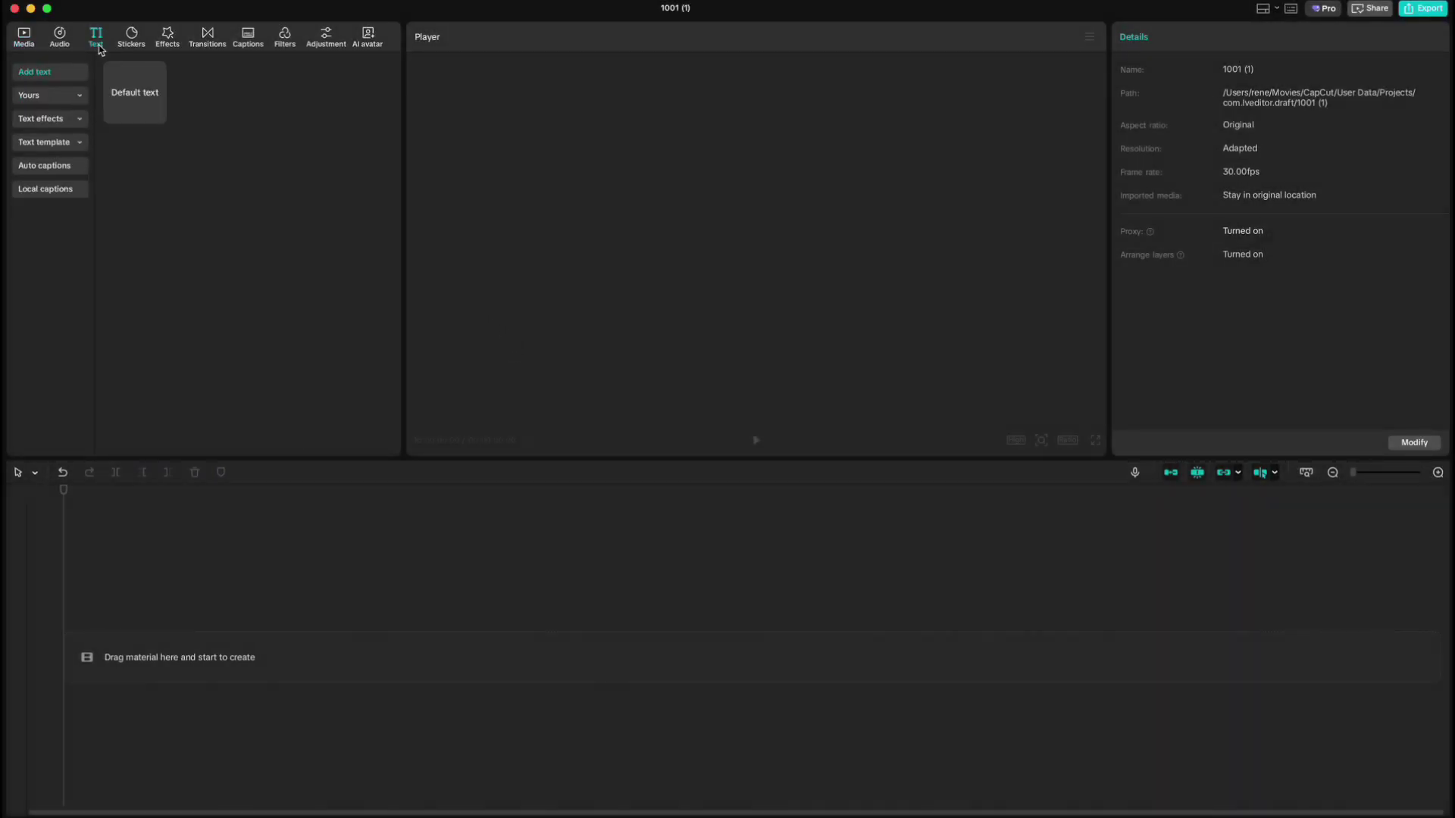
{"action": "left_click", "coordinate": [158, 118]}
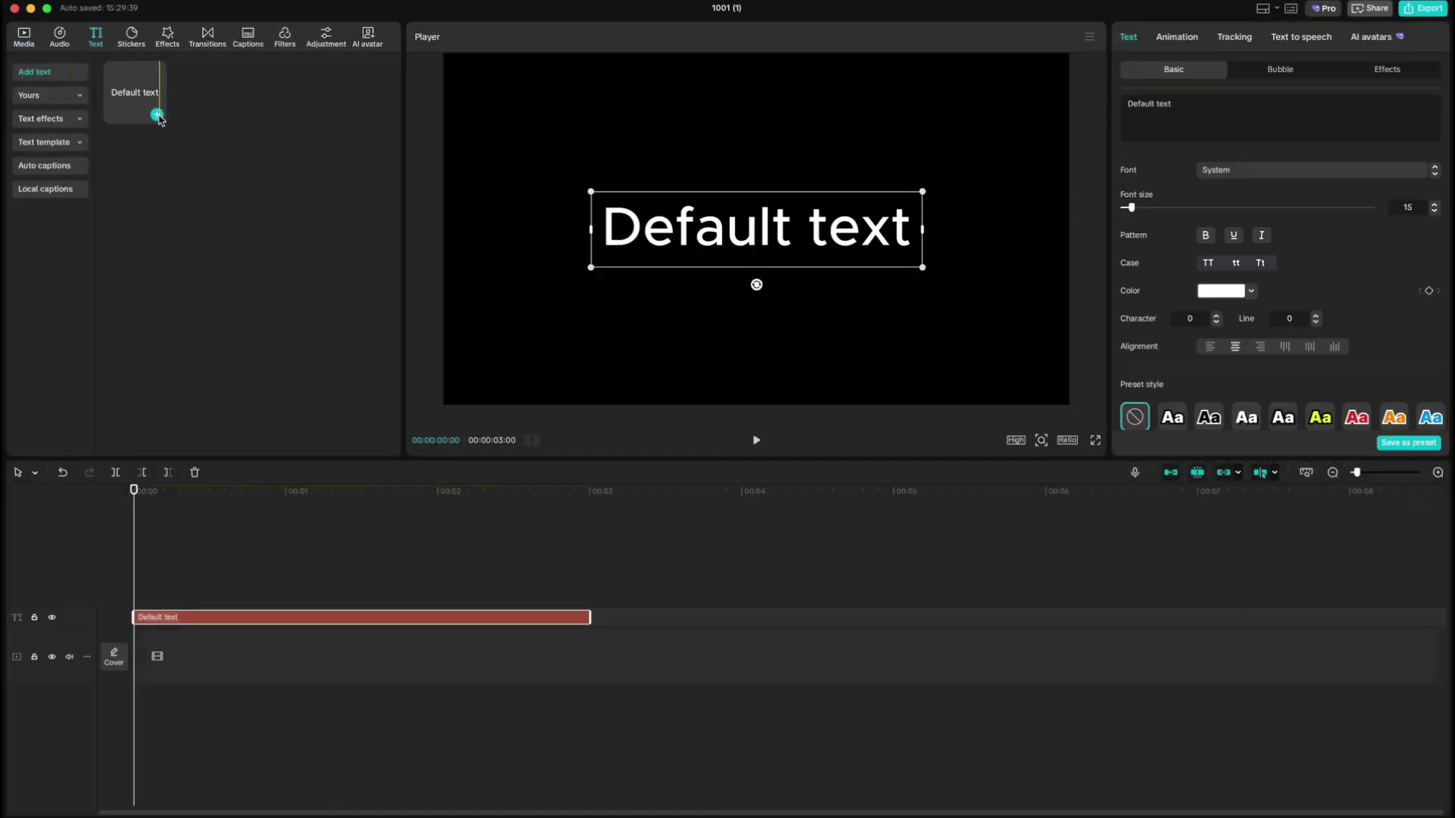
{"action": "left_click_drag", "start_coordinate": [1180, 105], "coordinate": [1115, 103]}
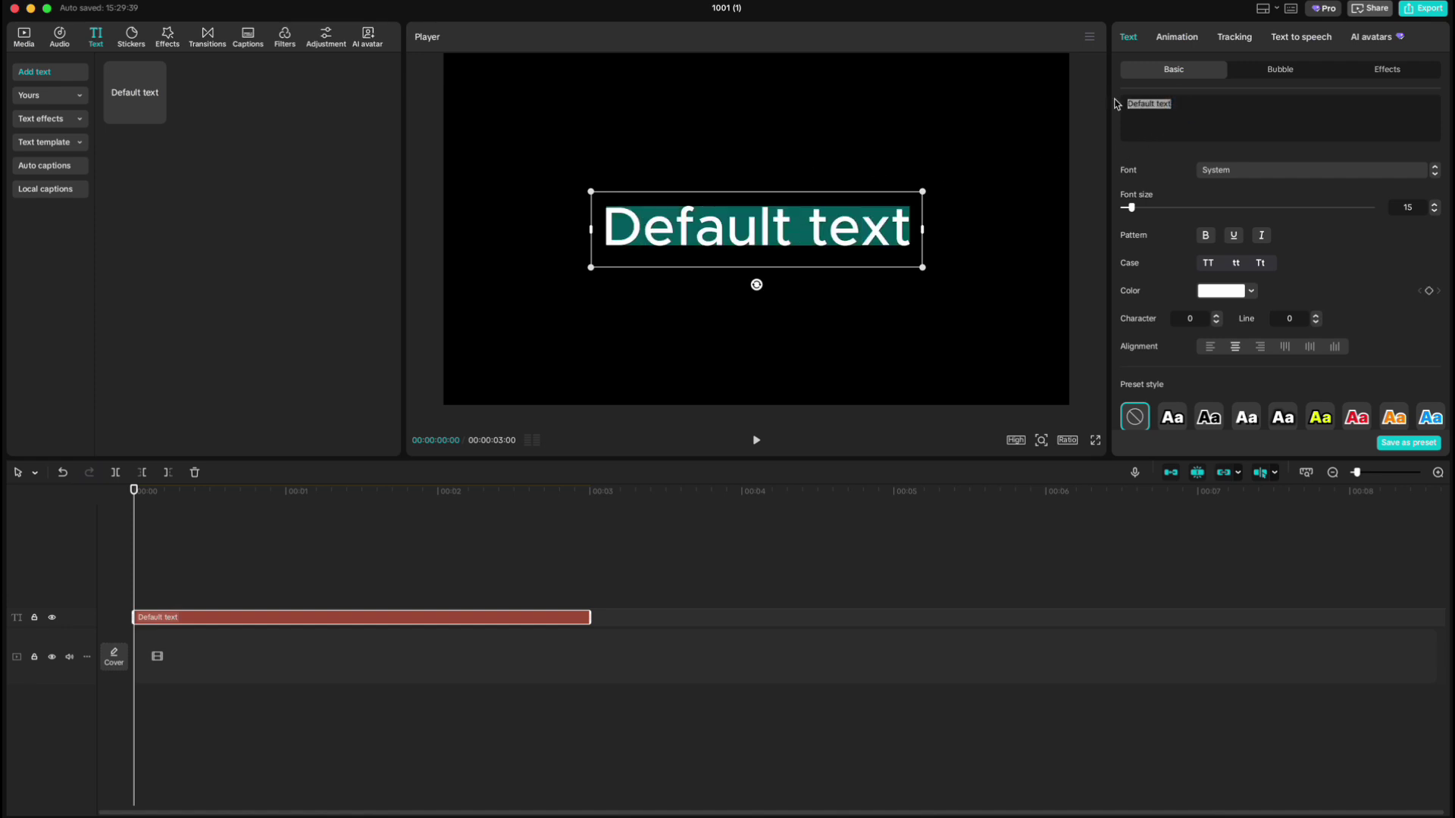
{"action": "type", "text": "I"}
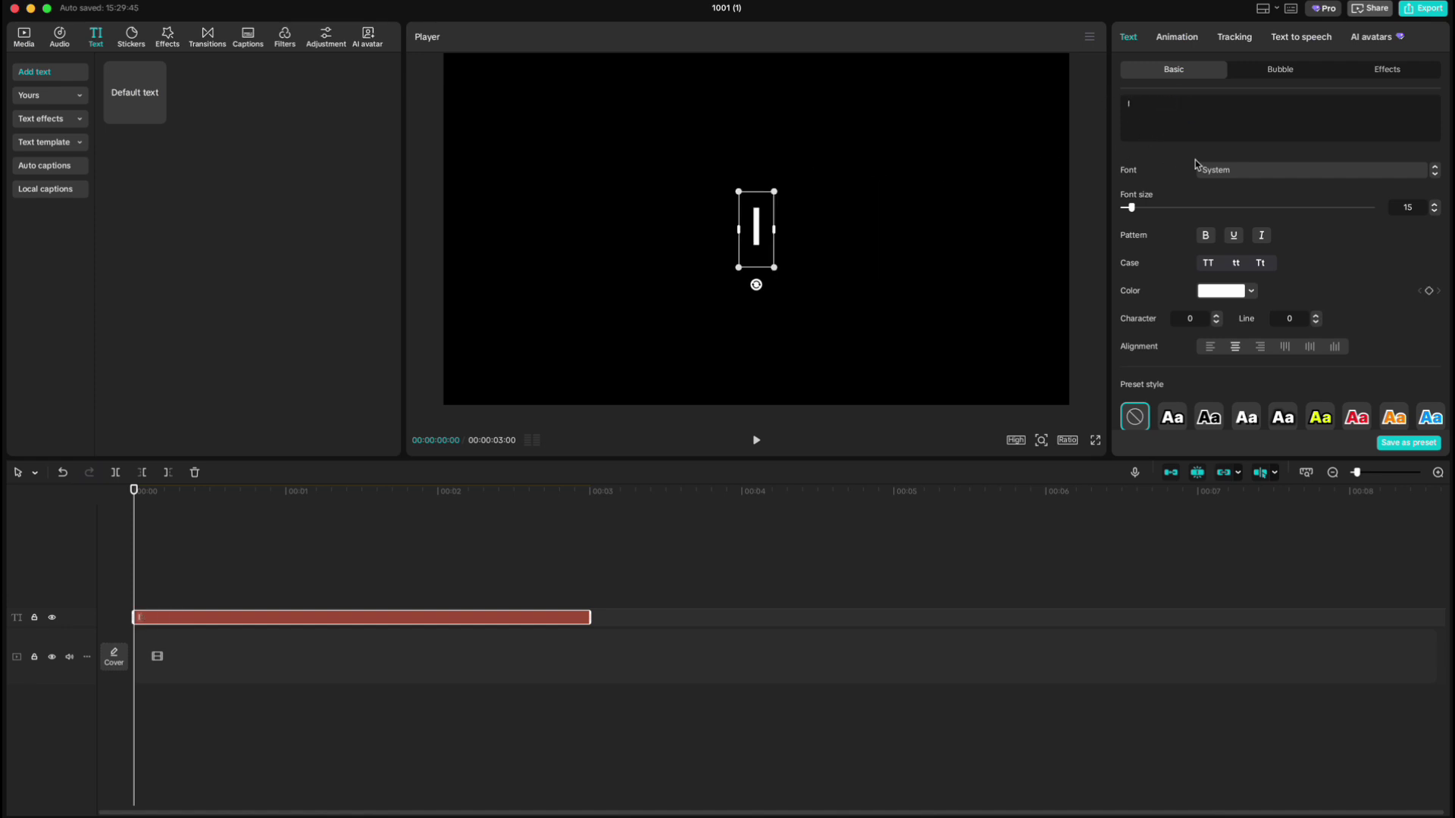
Step: Set the 'I' title's font to Montserrat and its colour to light grey
{"action": "left_click", "coordinate": [1224, 171]}
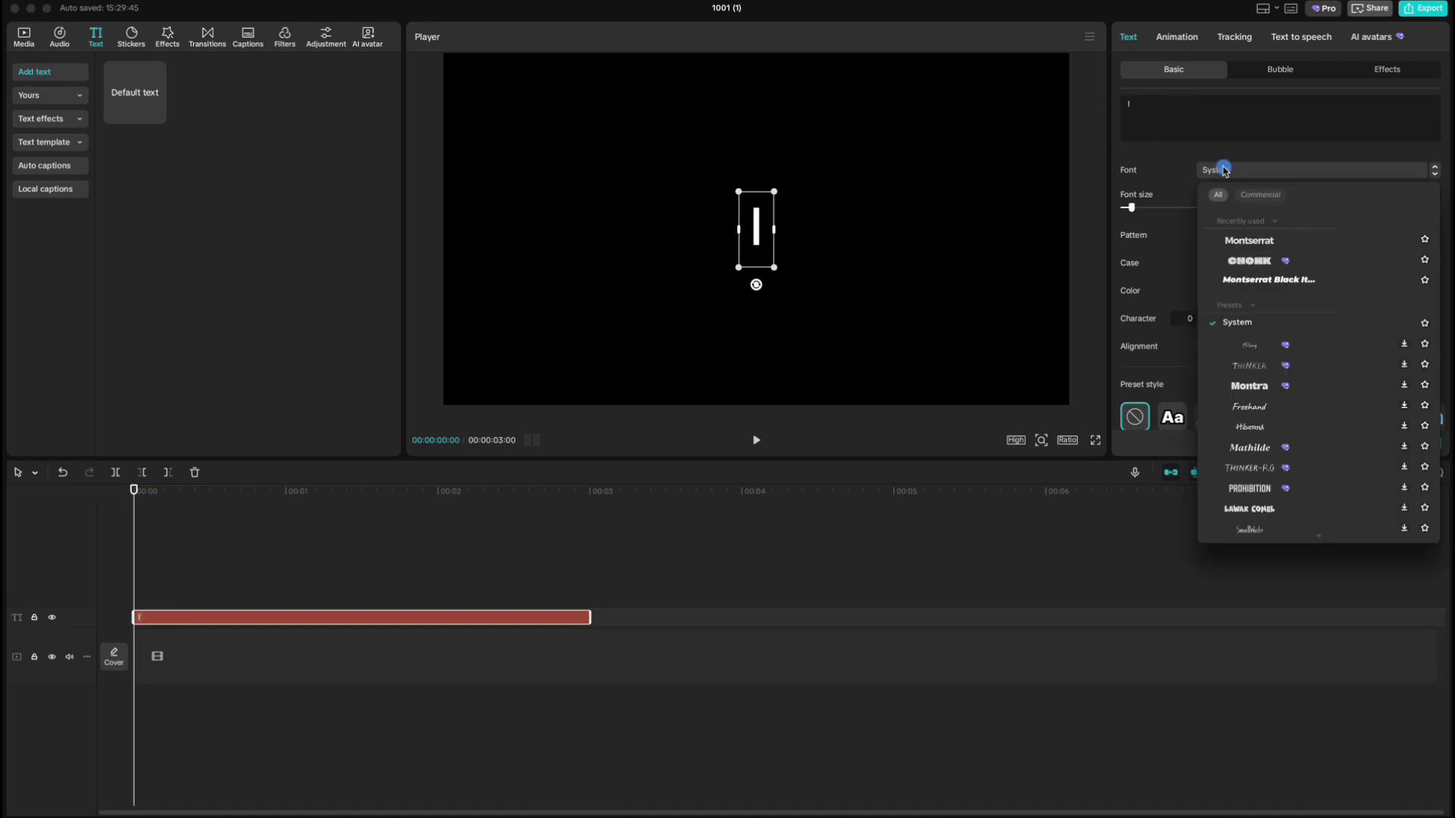
{"action": "left_click", "coordinate": [1242, 241]}
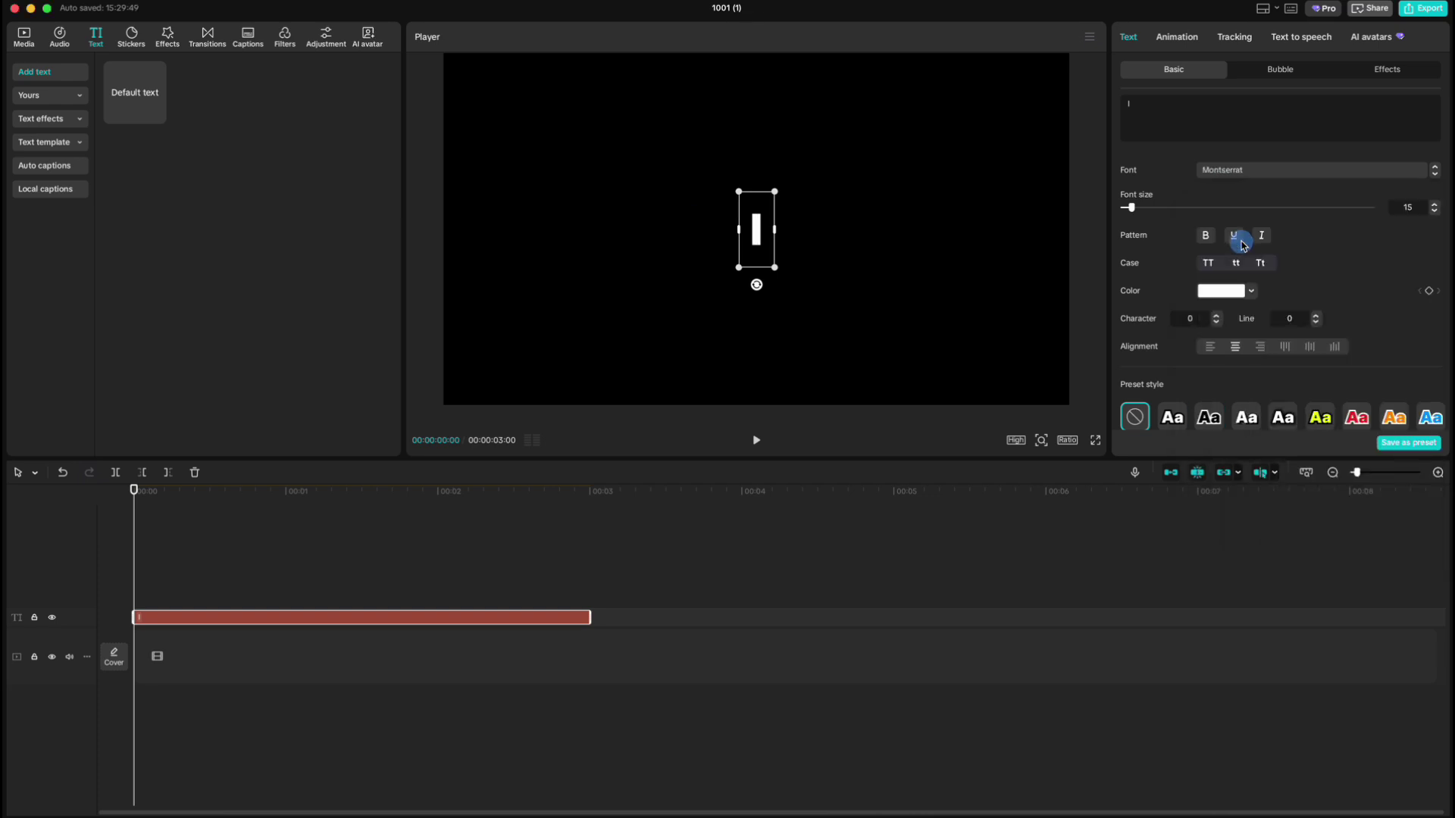
{"action": "left_click", "coordinate": [1212, 293]}
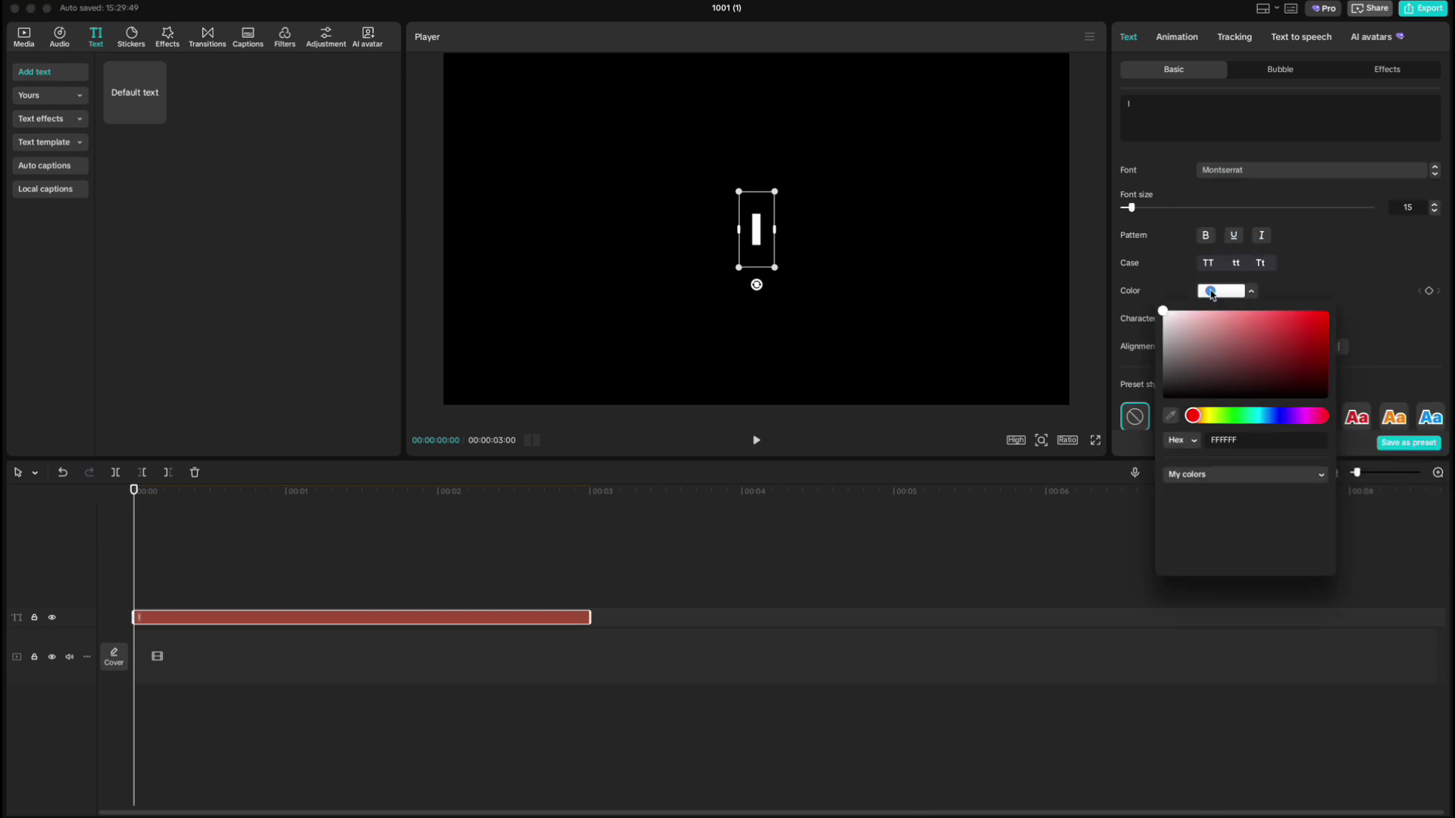
{"action": "left_click", "coordinate": [1161, 320]}
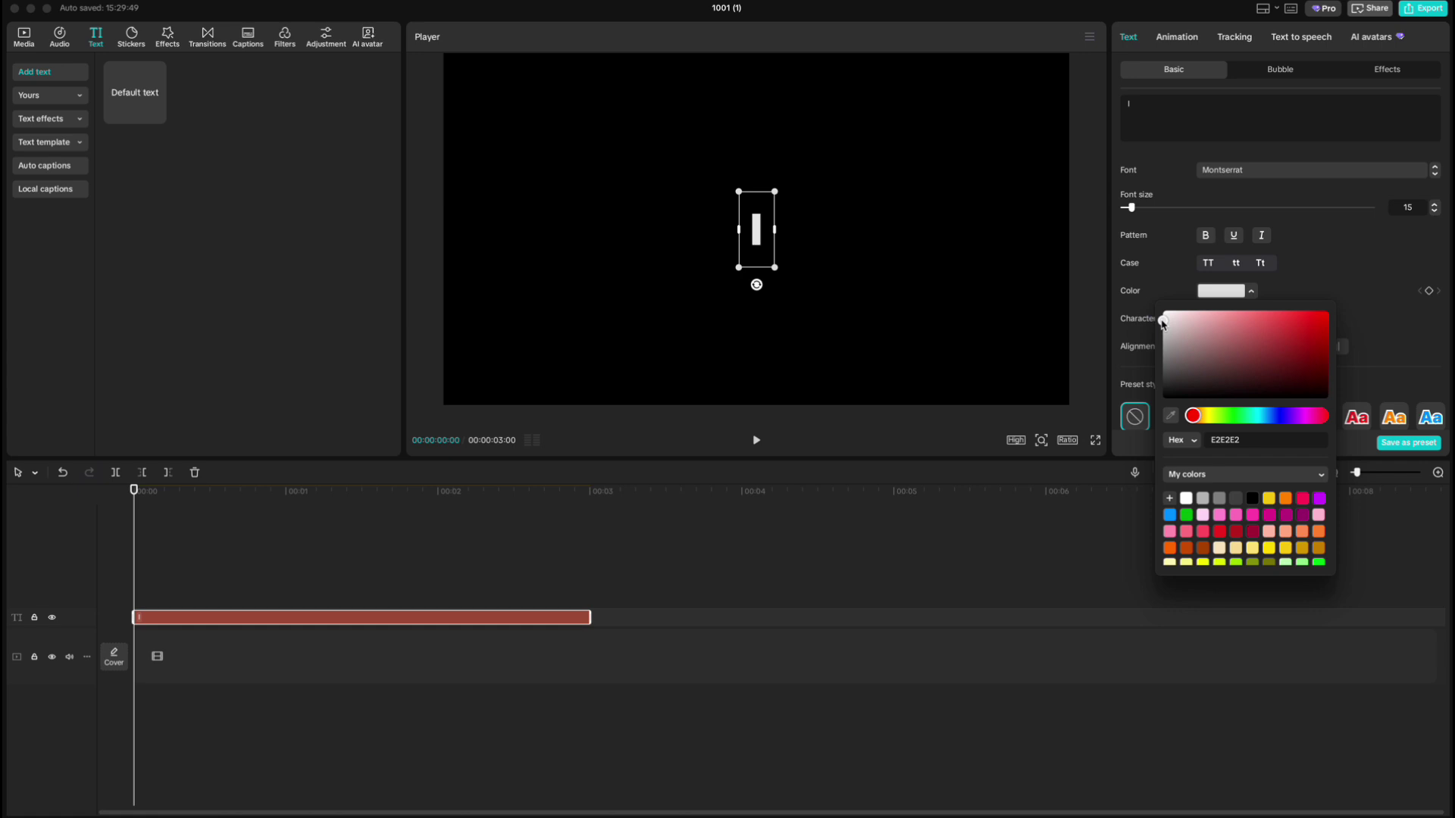
{"action": "left_click", "coordinate": [1311, 267]}
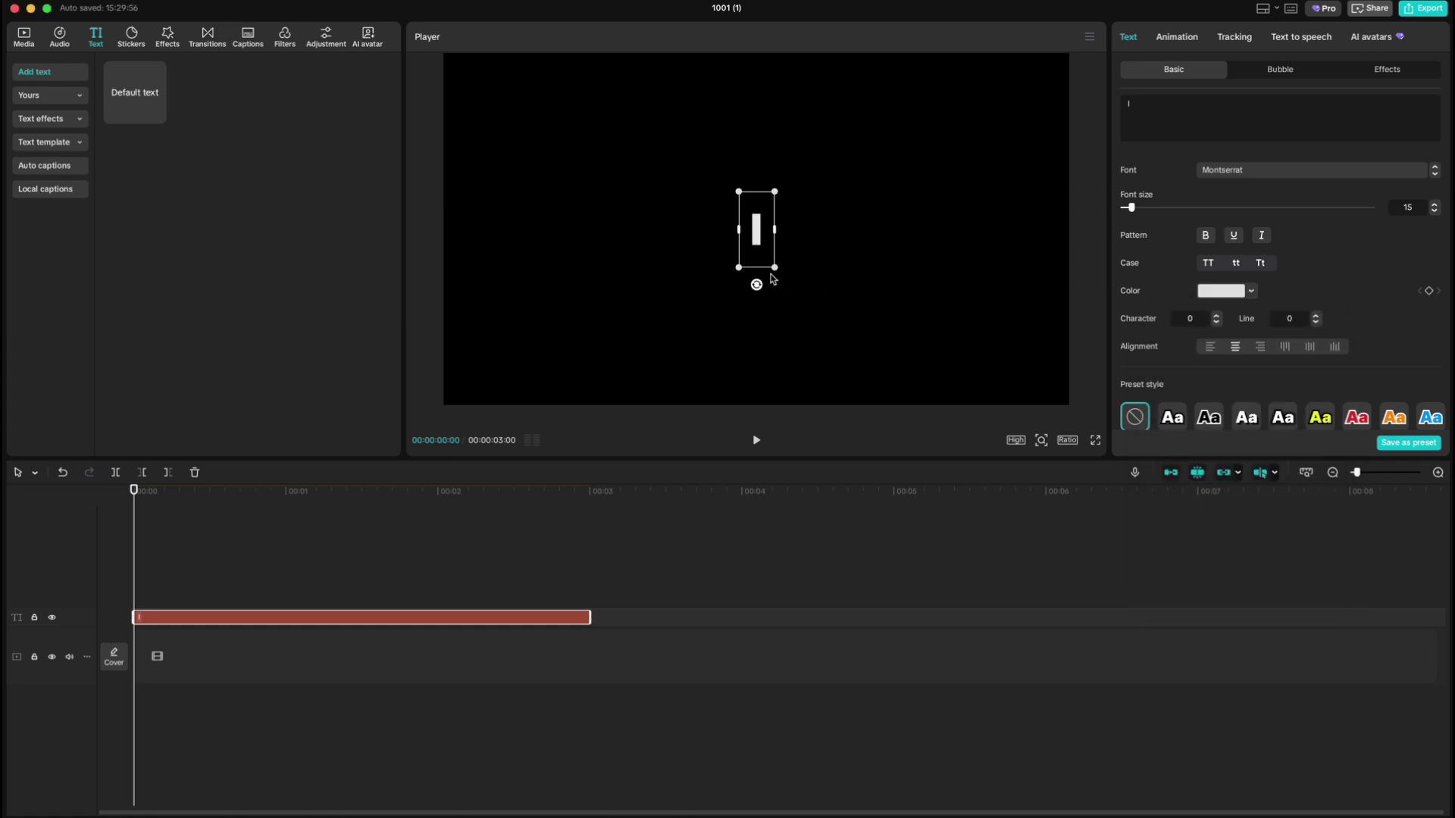
Step: Rotate the I sideways, raise its font size to 137, and stretch its clip to 10 s
{"action": "left_click_drag", "start_coordinate": [756, 286], "coordinate": [821, 235]}
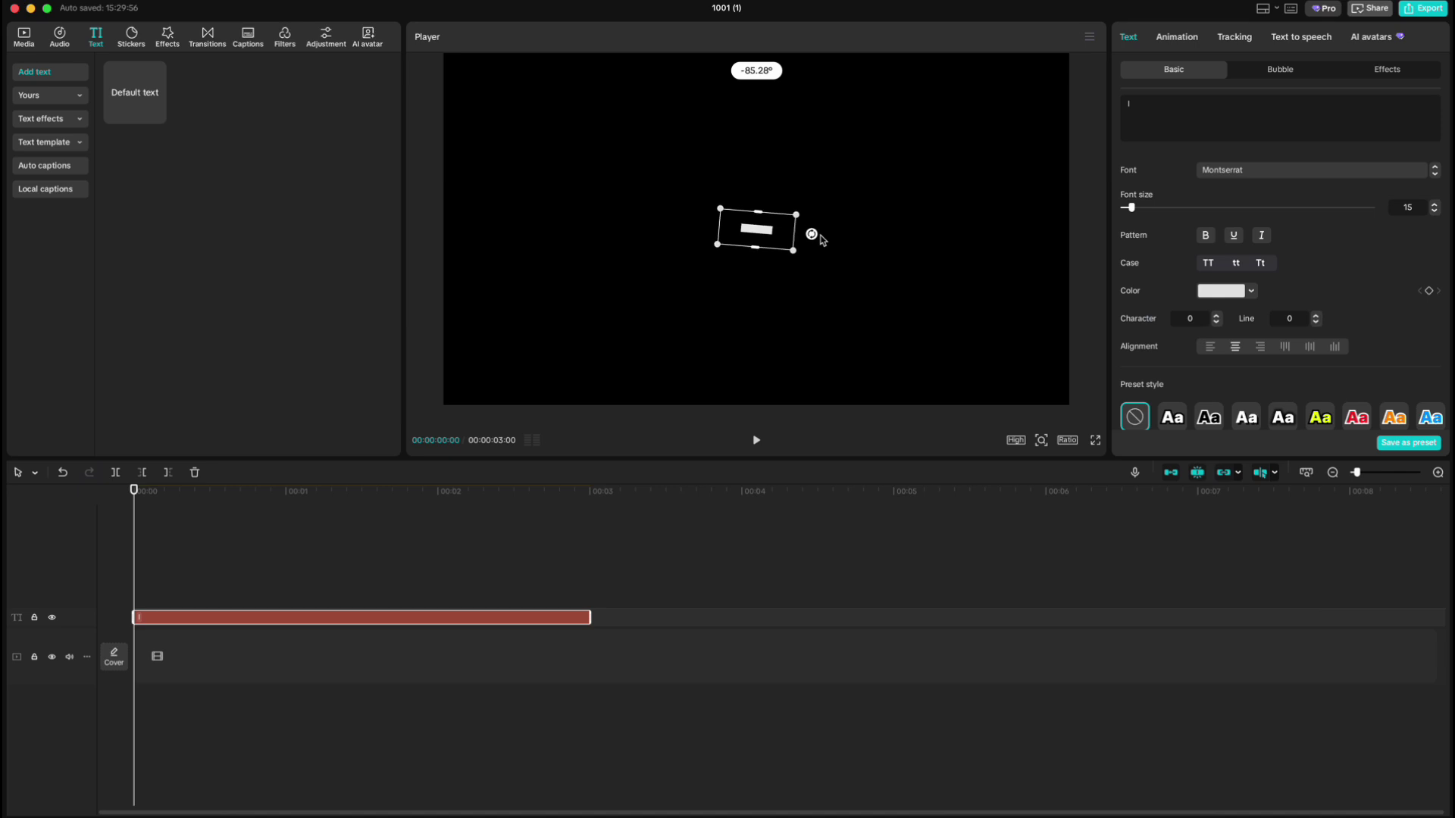
{"action": "left_click_drag", "start_coordinate": [799, 247], "coordinate": [1089, 394]}
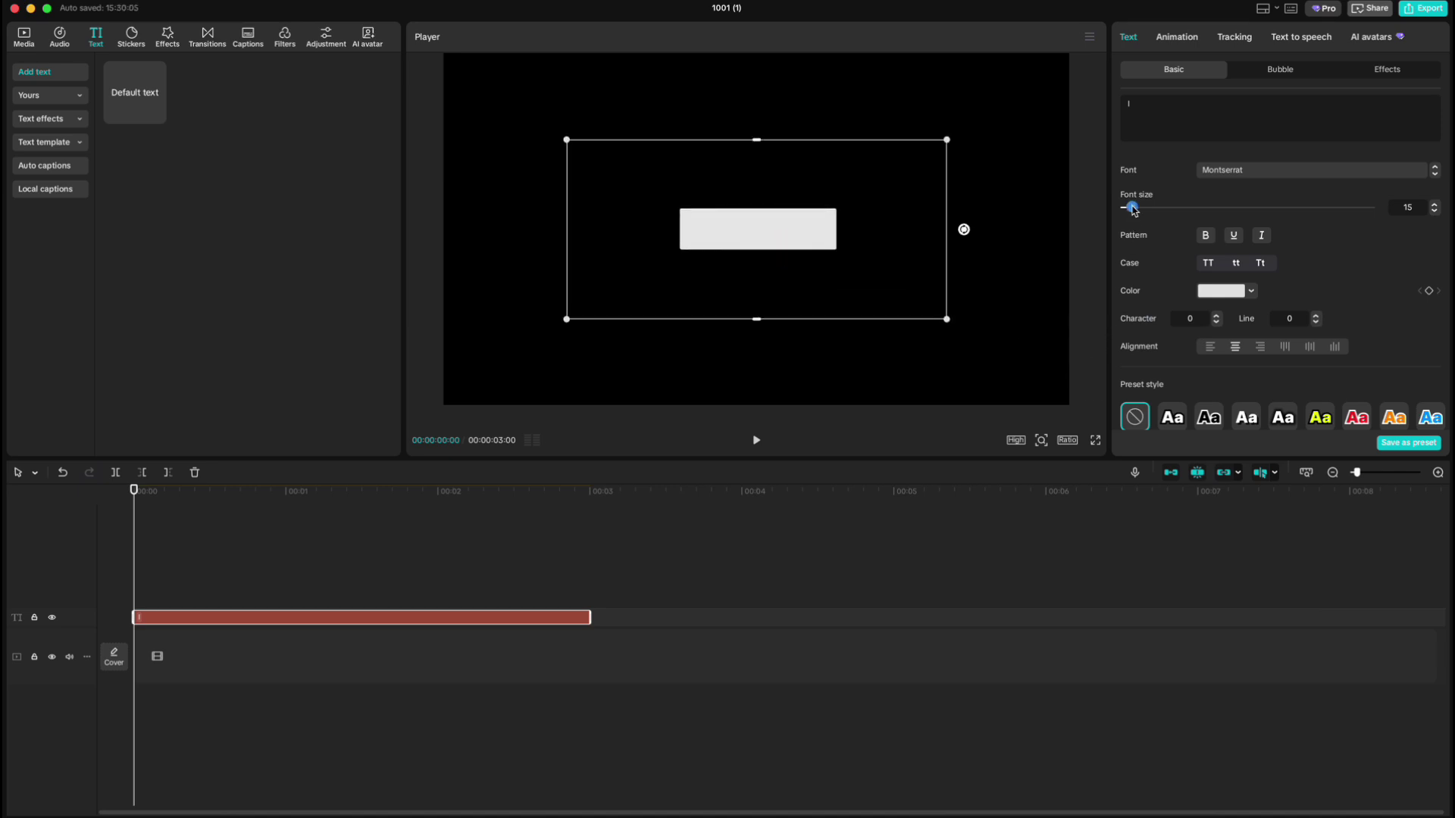
{"action": "left_click_drag", "start_coordinate": [1132, 208], "coordinate": [1230, 208]}
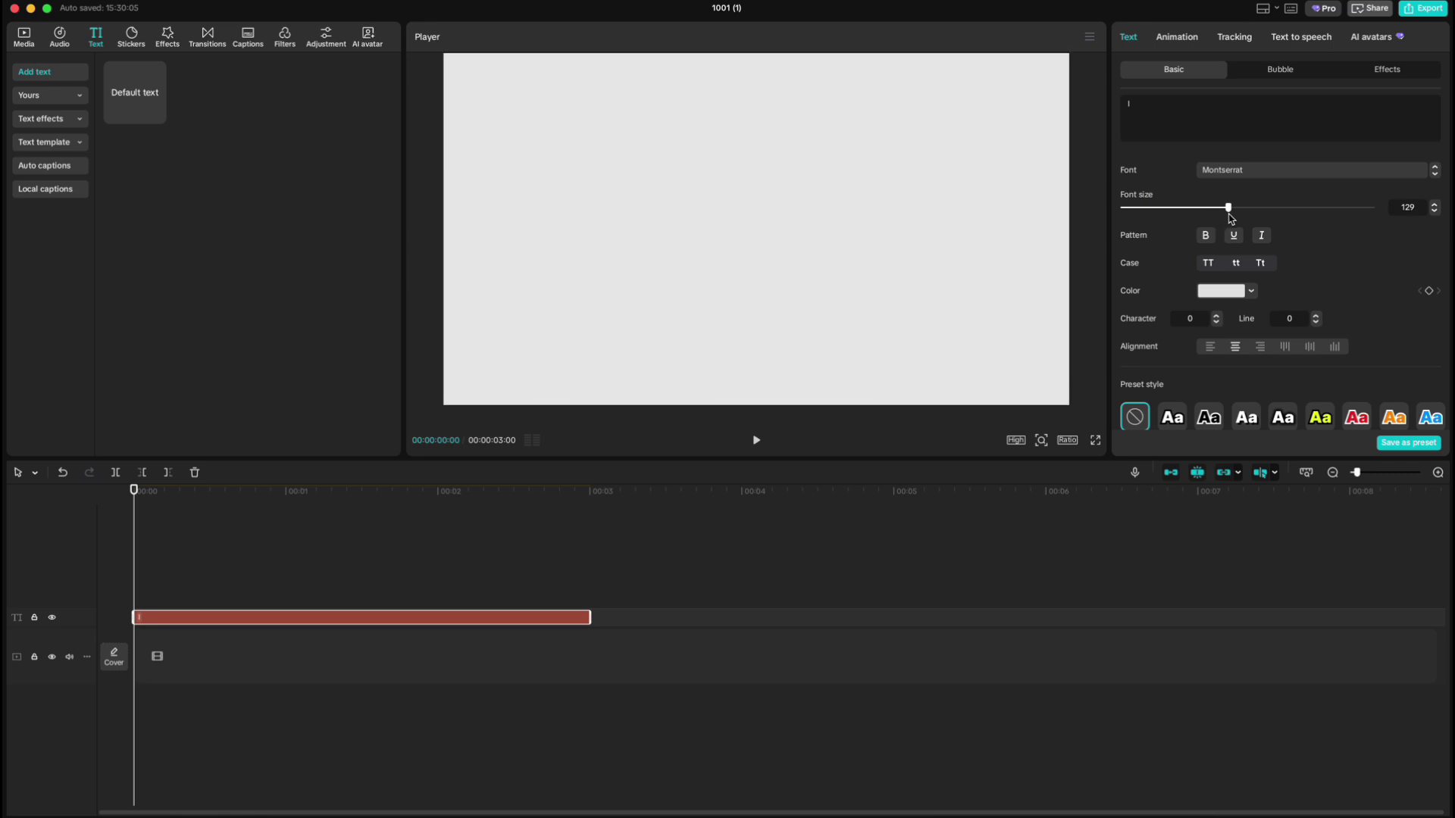
{"action": "left_click", "coordinate": [1332, 471]}
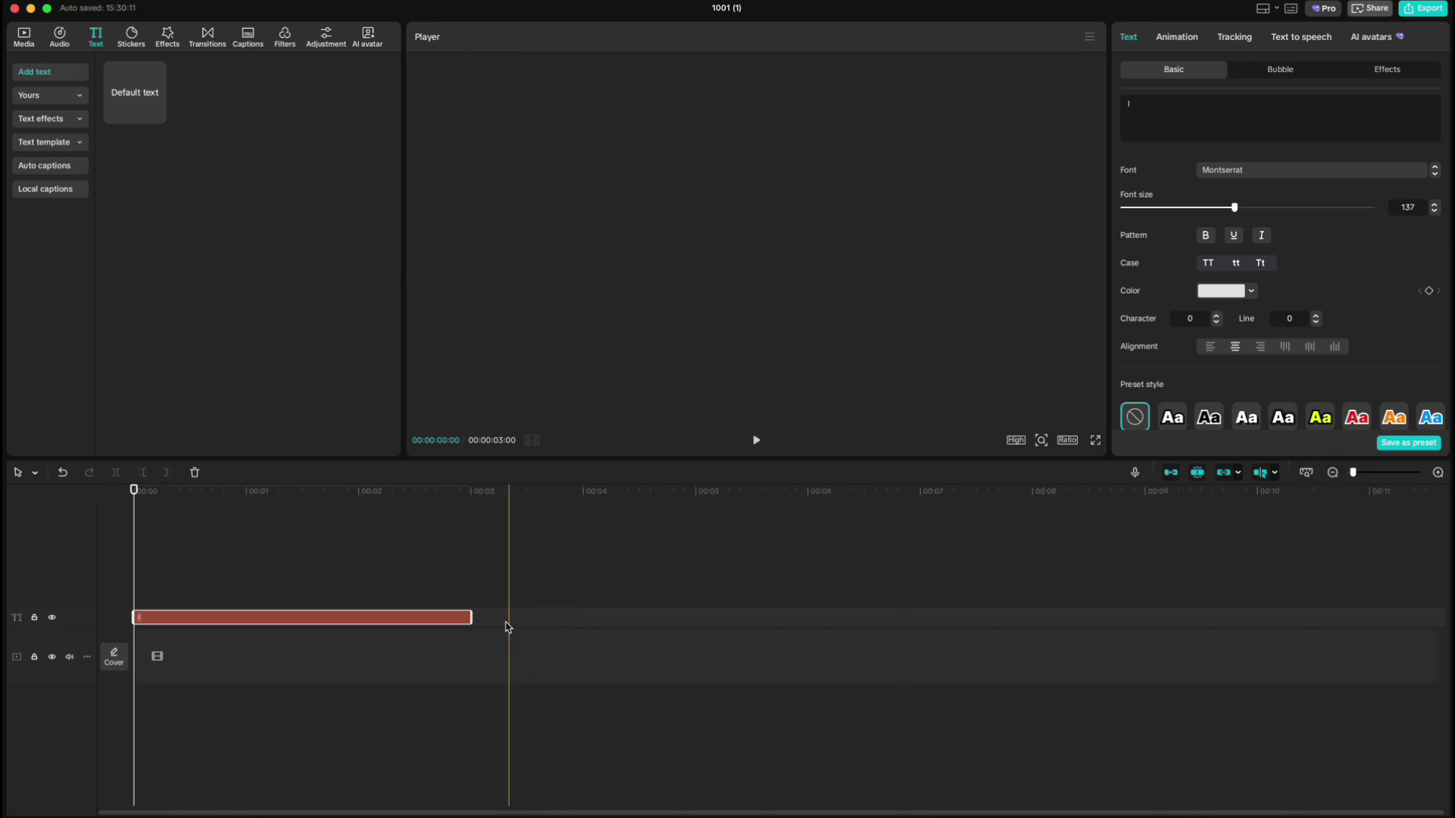
{"action": "left_click_drag", "start_coordinate": [471, 616], "coordinate": [1258, 600]}
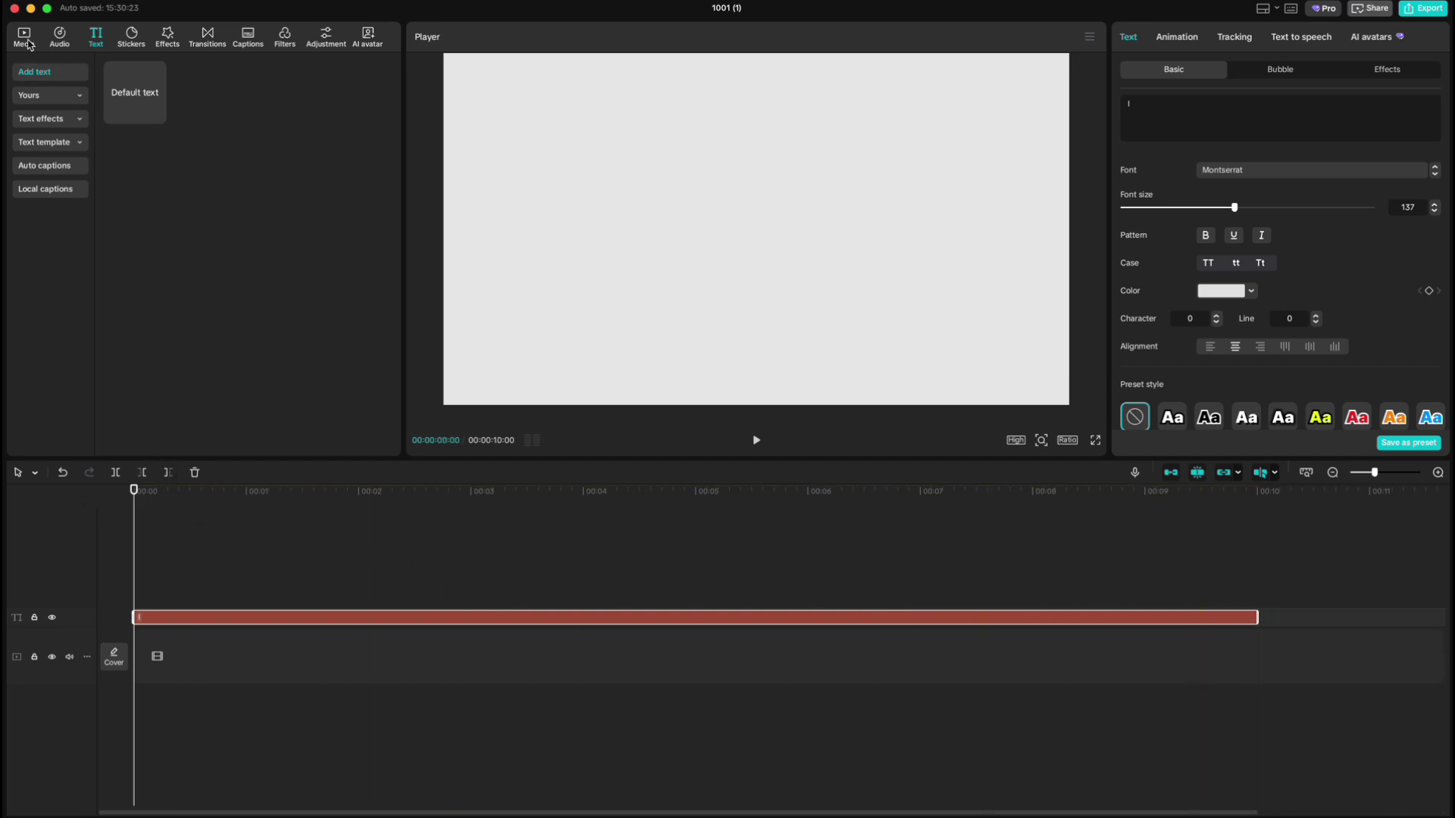
Step: Import the Paint_Ink .mov from iCloud Drive and place it above the title clip
{"action": "left_click", "coordinate": [24, 38]}
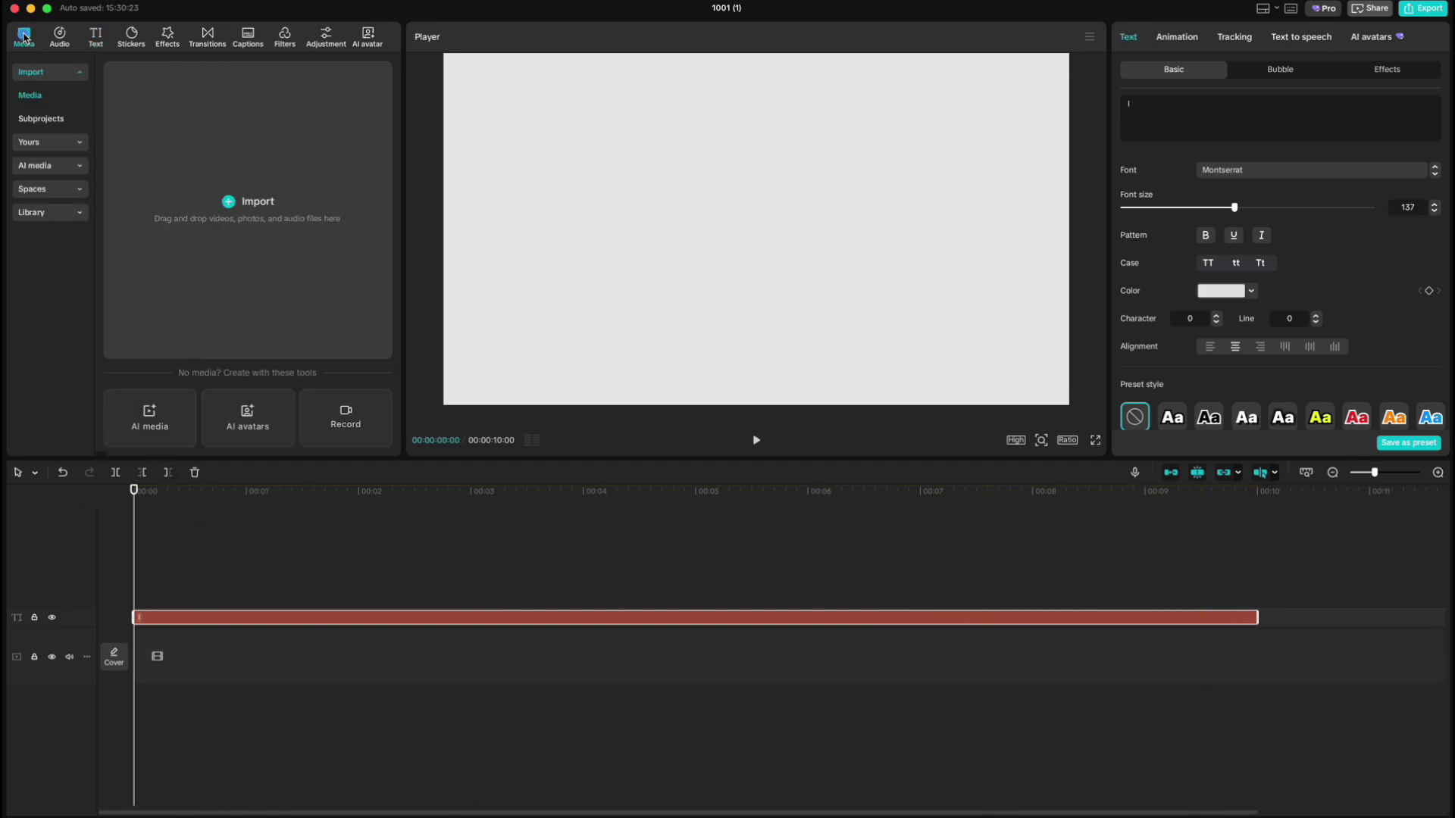
{"action": "left_click", "coordinate": [231, 202]}
{"action": "left_click", "coordinate": [461, 447]}
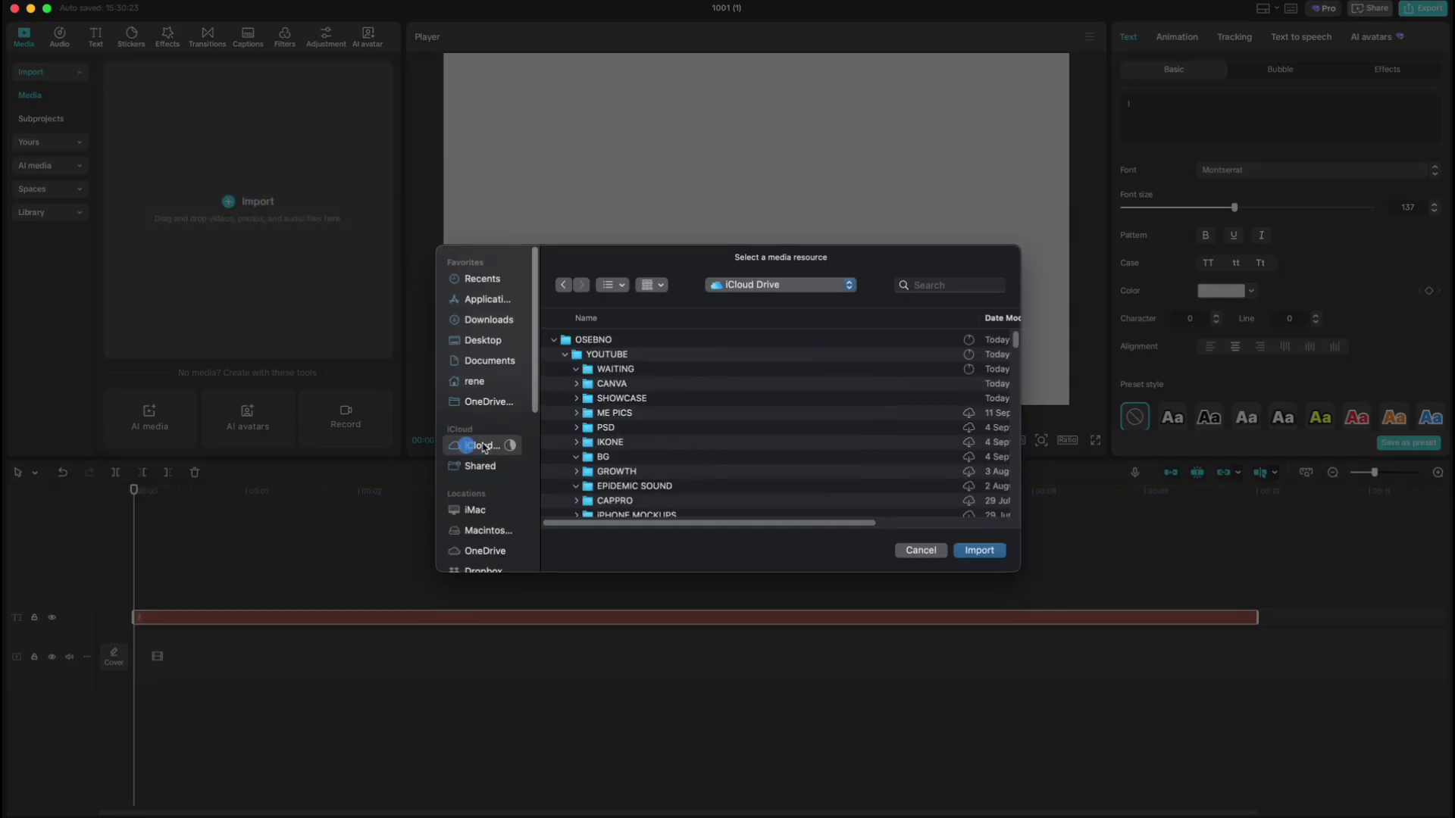
{"action": "left_click", "coordinate": [623, 413]}
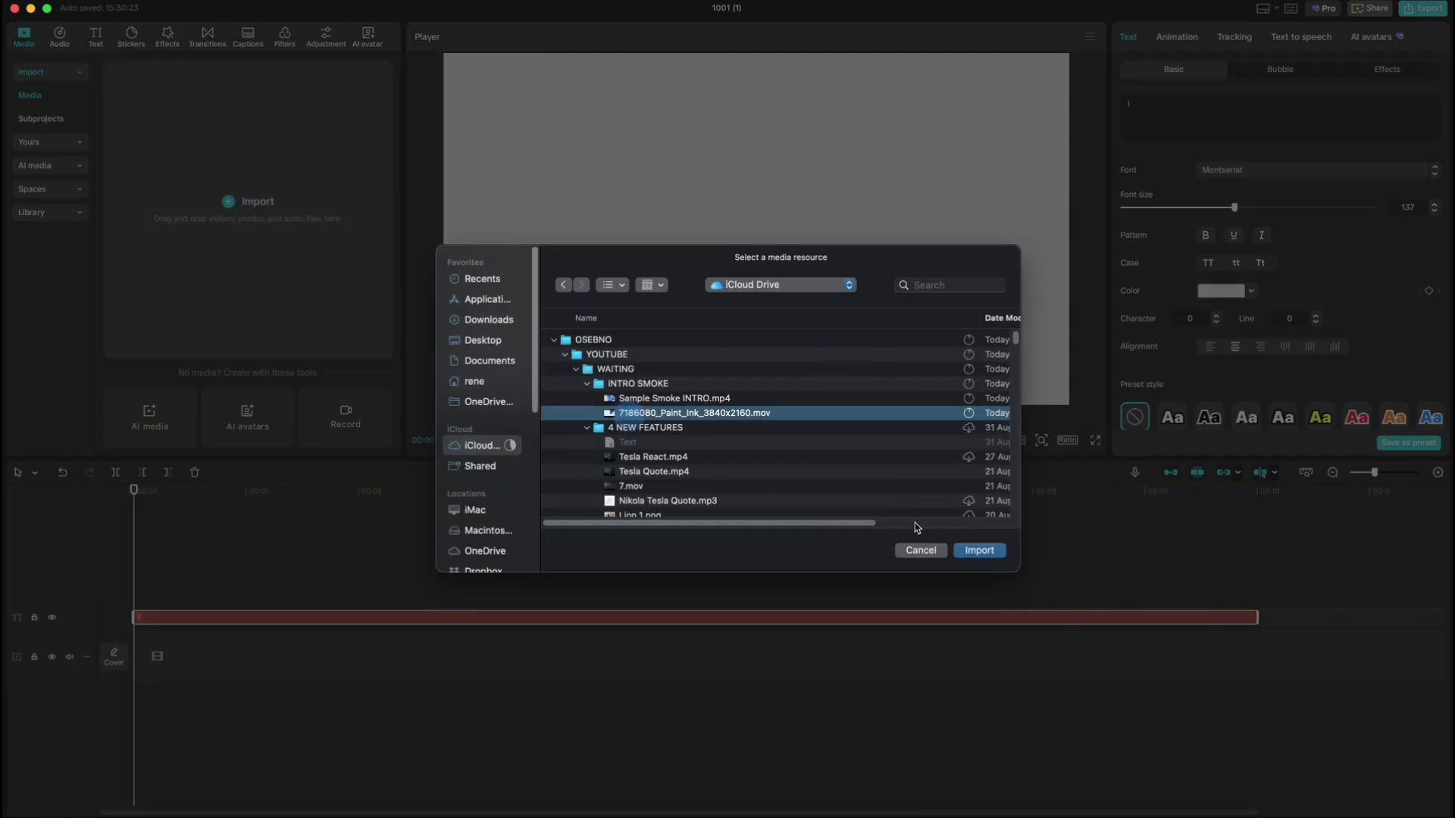
{"action": "left_click", "coordinate": [978, 550]}
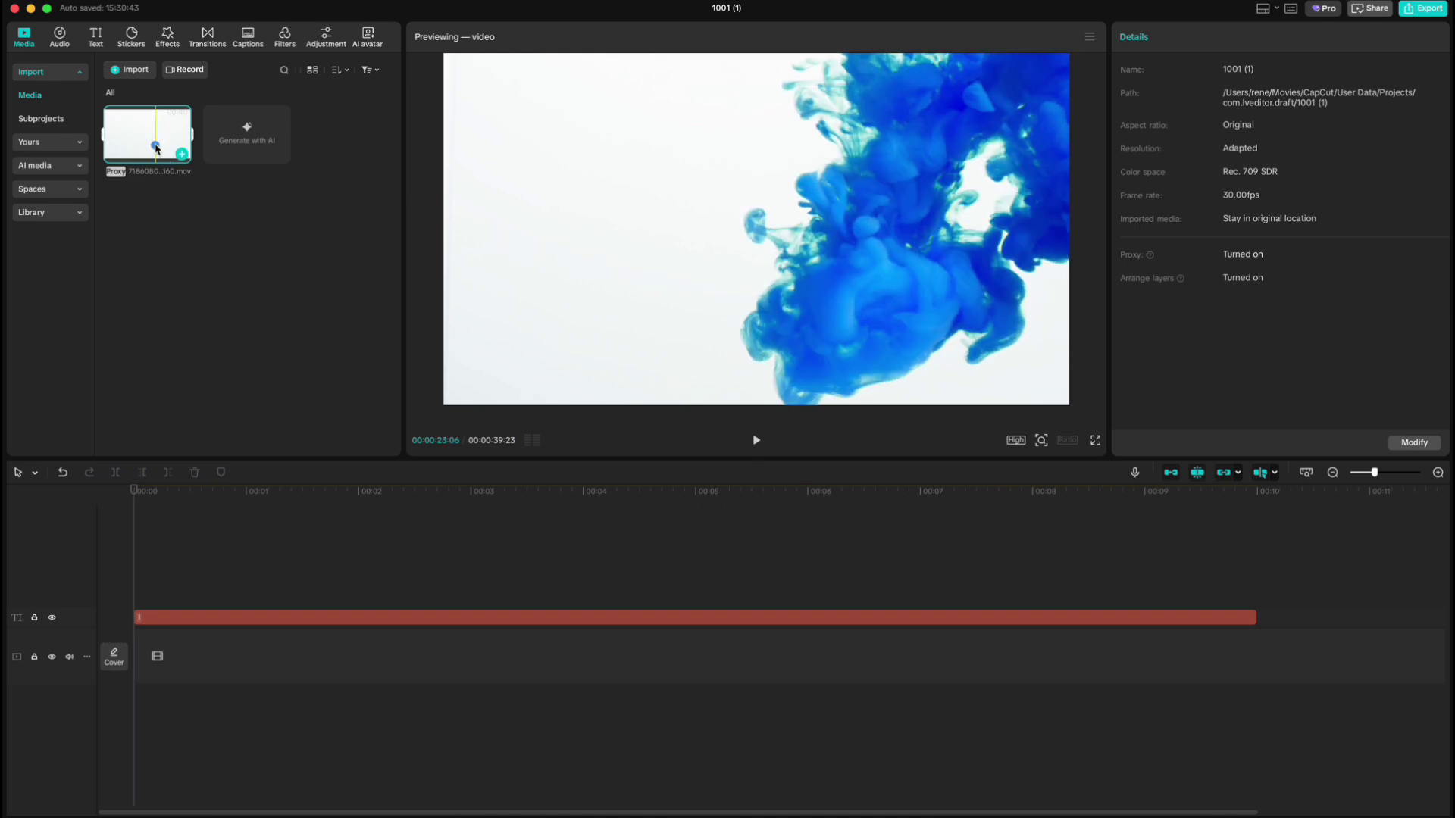
{"action": "left_click_drag", "start_coordinate": [159, 153], "coordinate": [137, 592]}
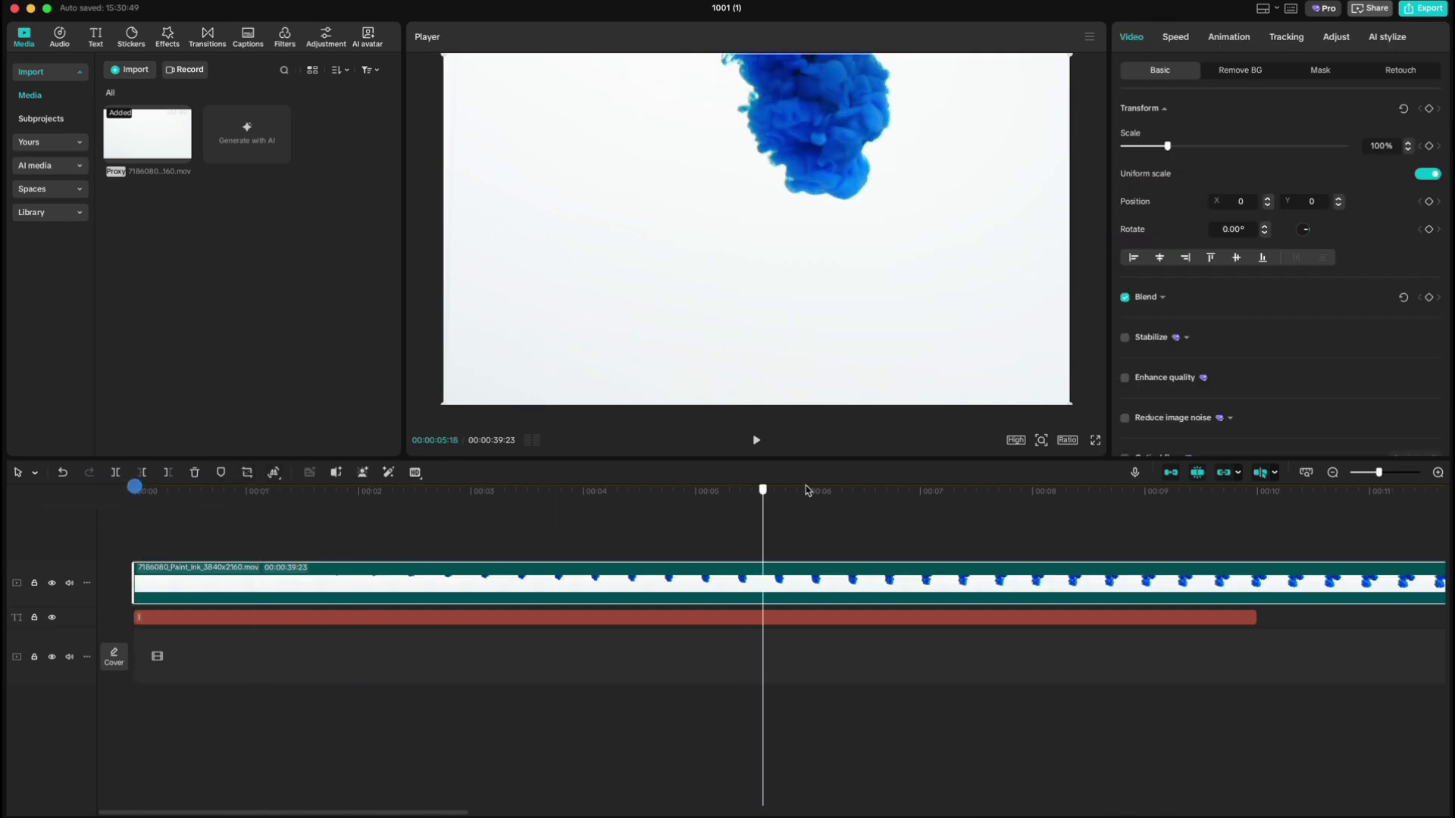
Step: Set the ink clip's speed to 3.90x so its duration becomes 10.0 s
{"action": "left_click", "coordinate": [1228, 493]}
{"action": "left_click_drag", "start_coordinate": [1231, 497], "coordinate": [1256, 498]}
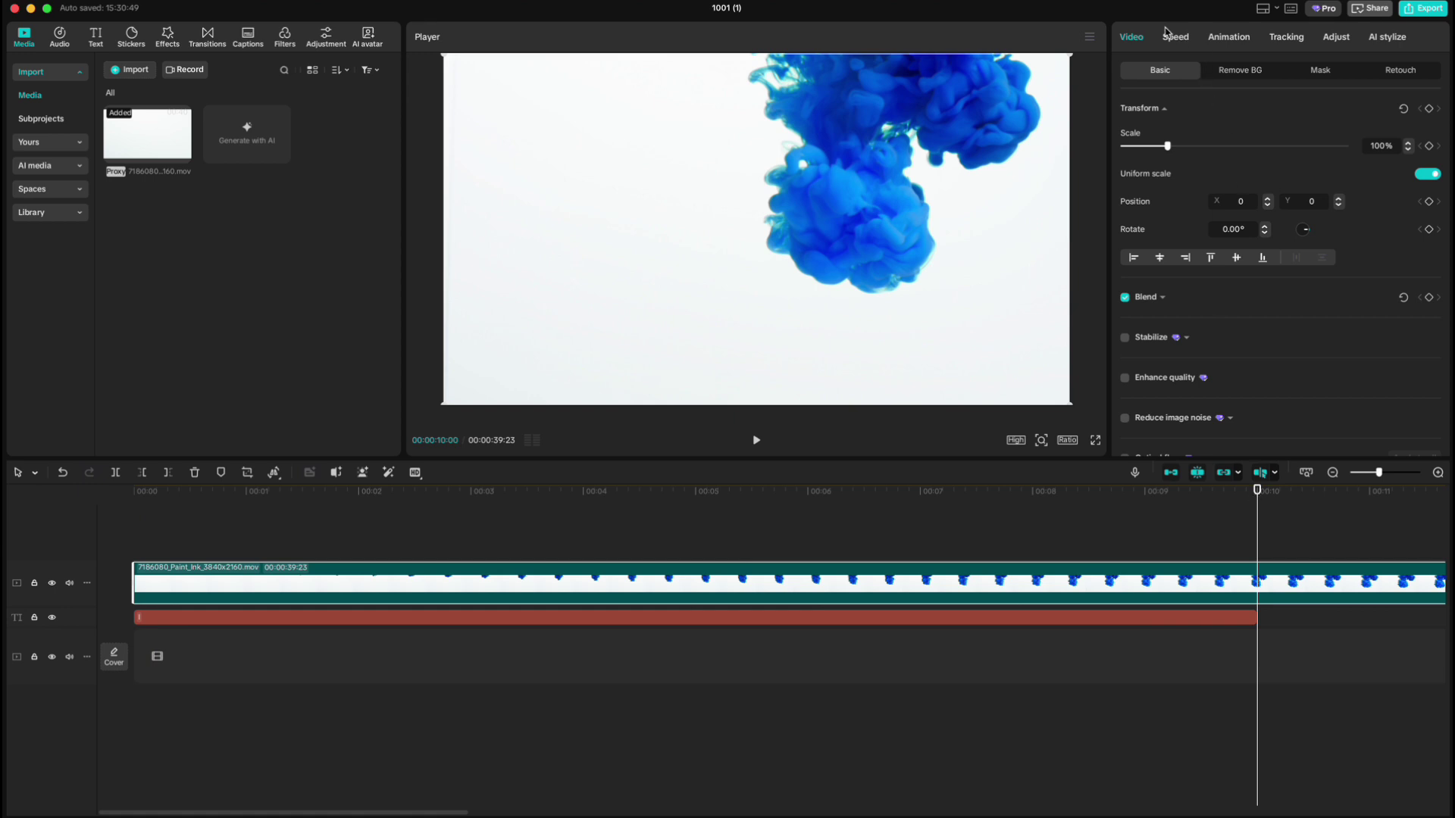
{"action": "left_click", "coordinate": [1170, 36]}
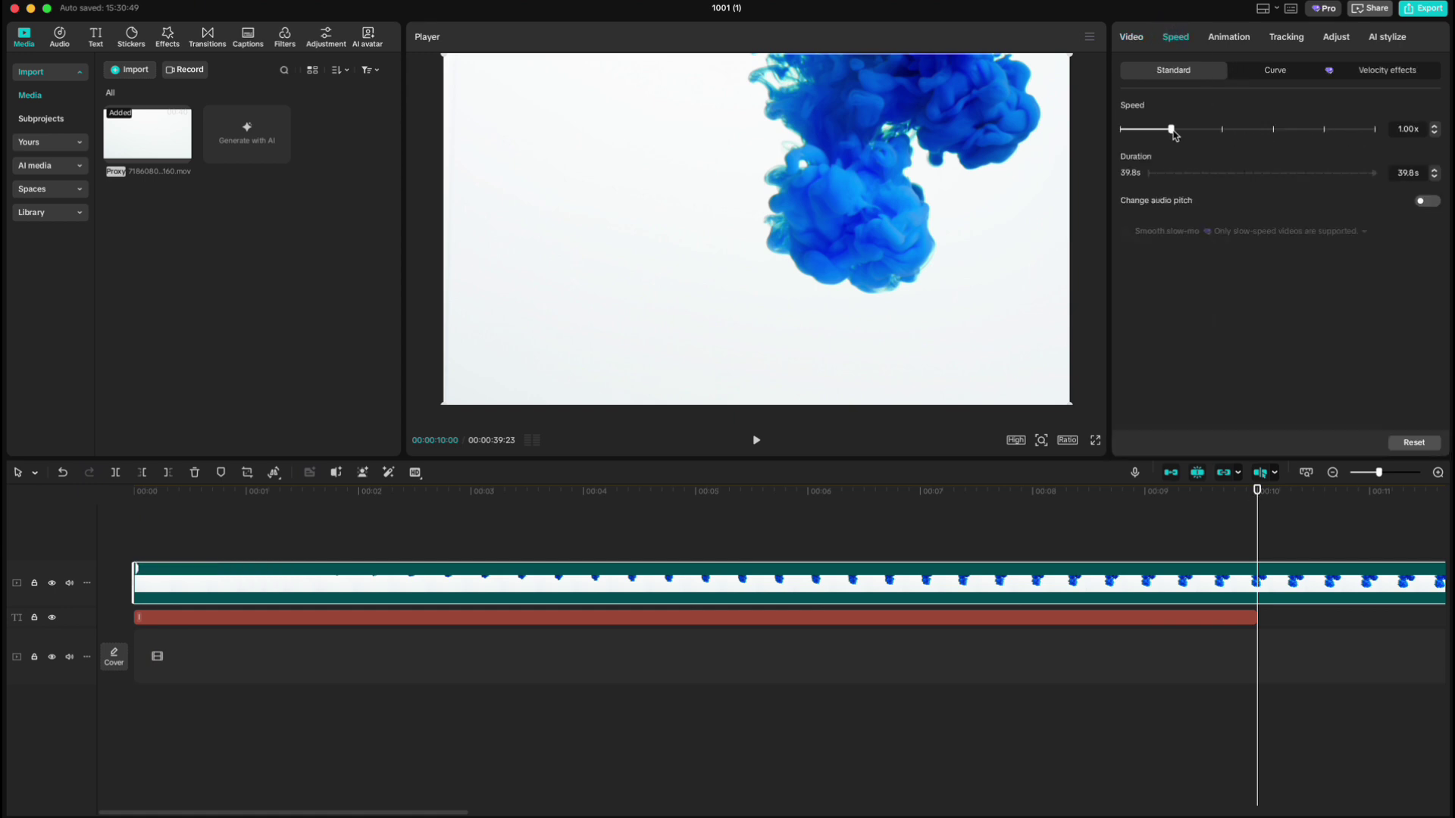
{"action": "left_click_drag", "start_coordinate": [1197, 133], "coordinate": [1224, 134]}
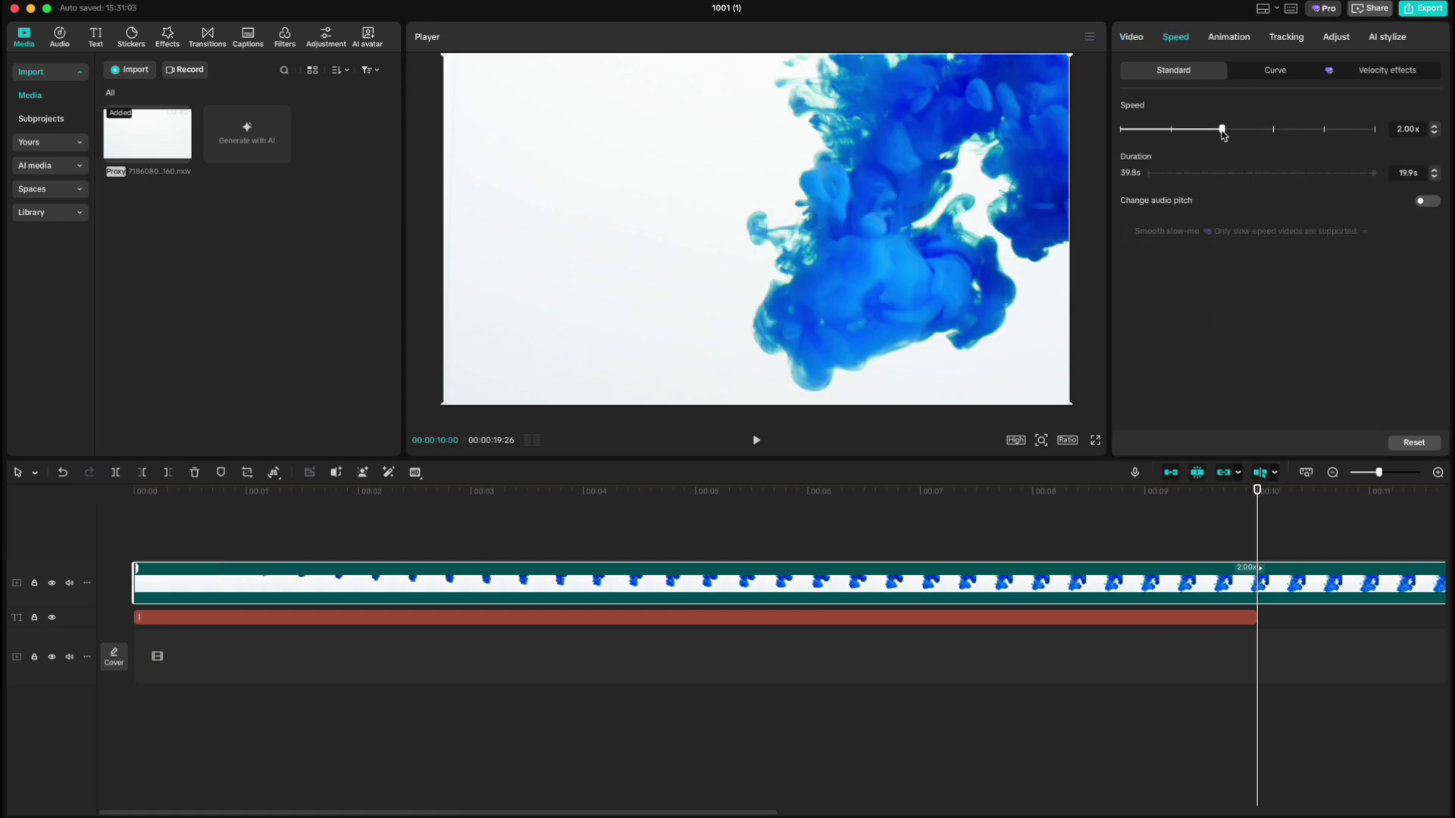
{"action": "left_click", "coordinate": [1436, 128]}
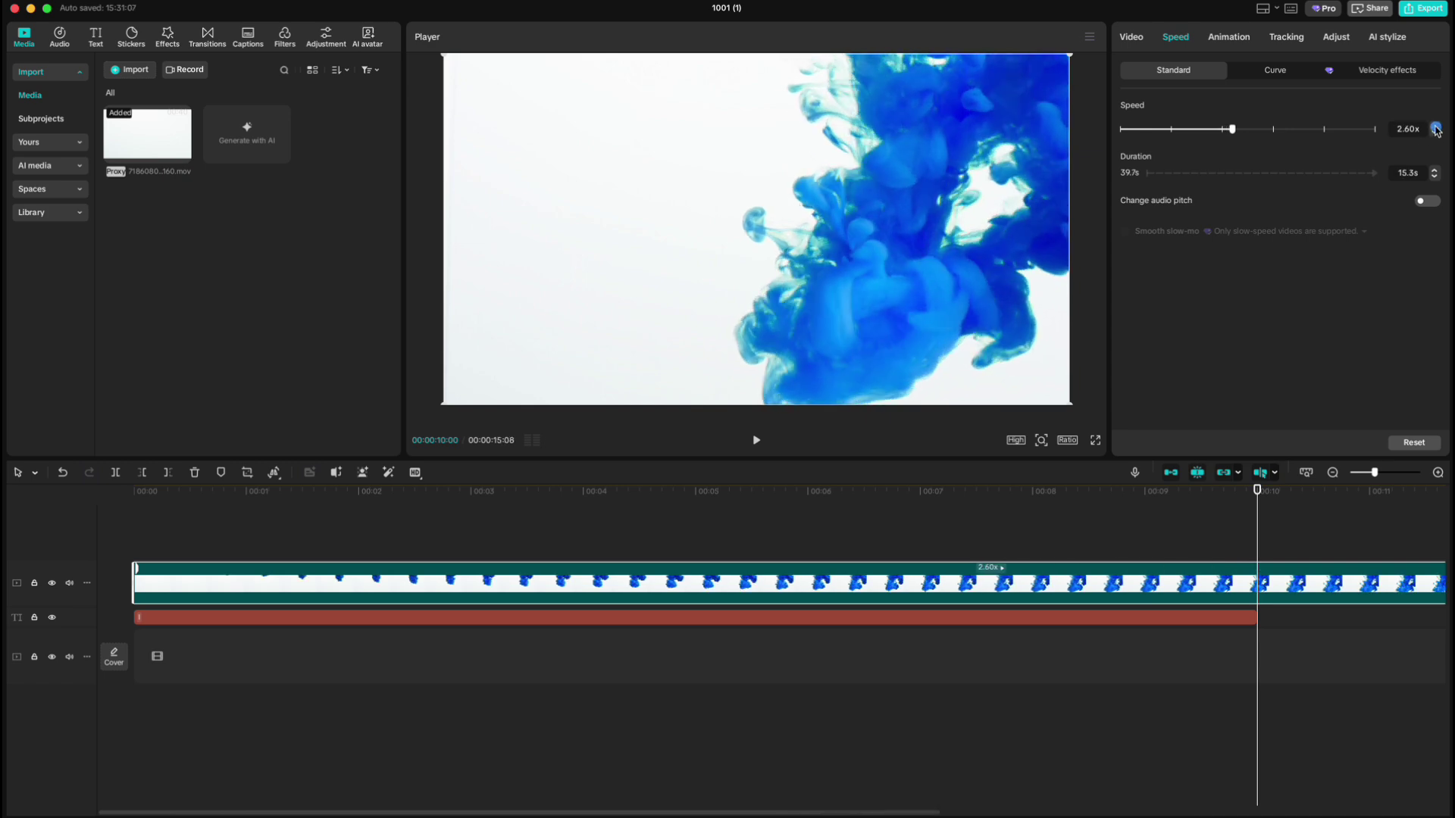
{"action": "left_click", "coordinate": [1436, 128]}
{"action": "left_click", "coordinate": [1436, 127]}
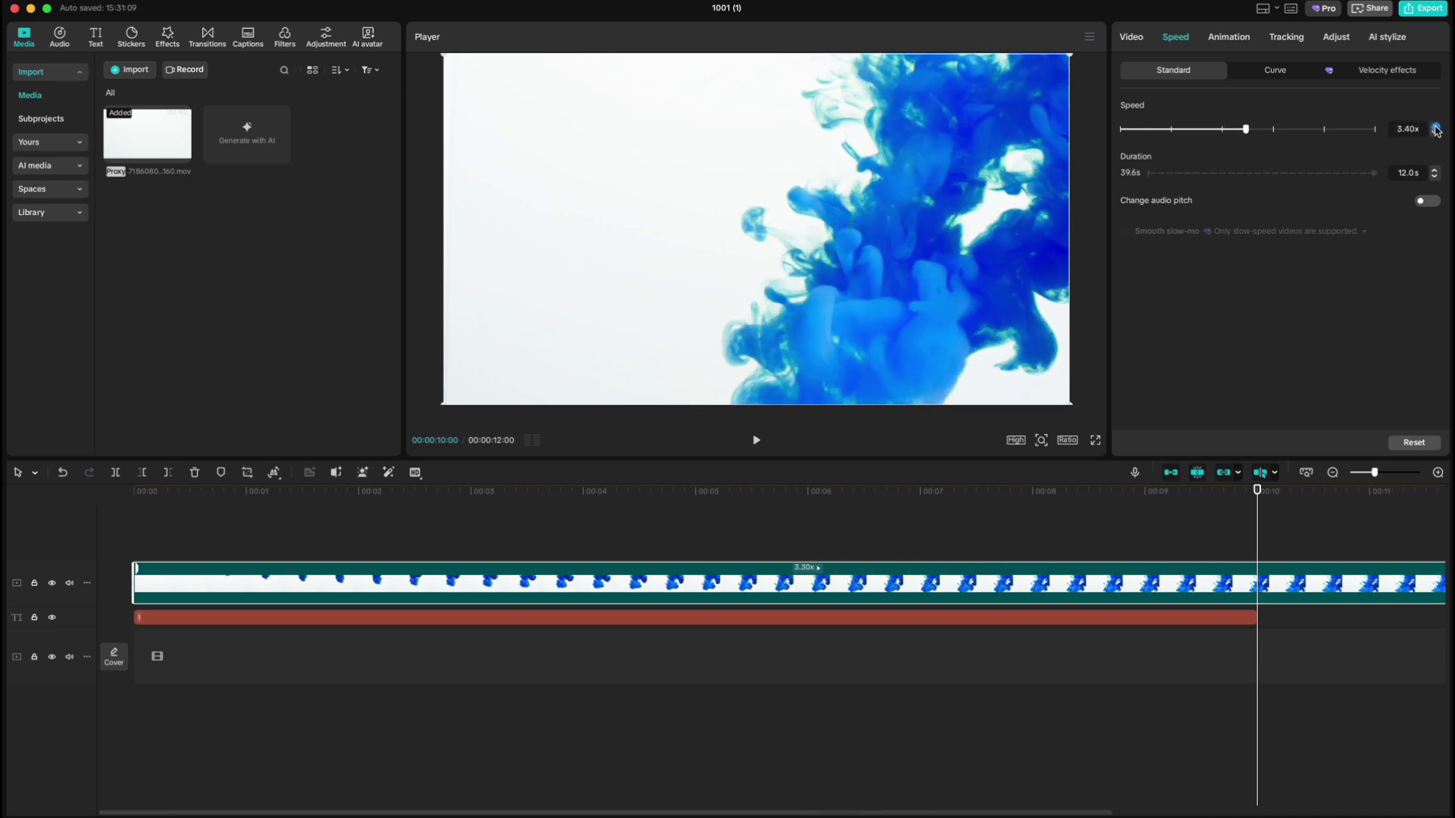
{"action": "left_click", "coordinate": [1435, 128]}
{"action": "left_click", "coordinate": [1436, 127]}
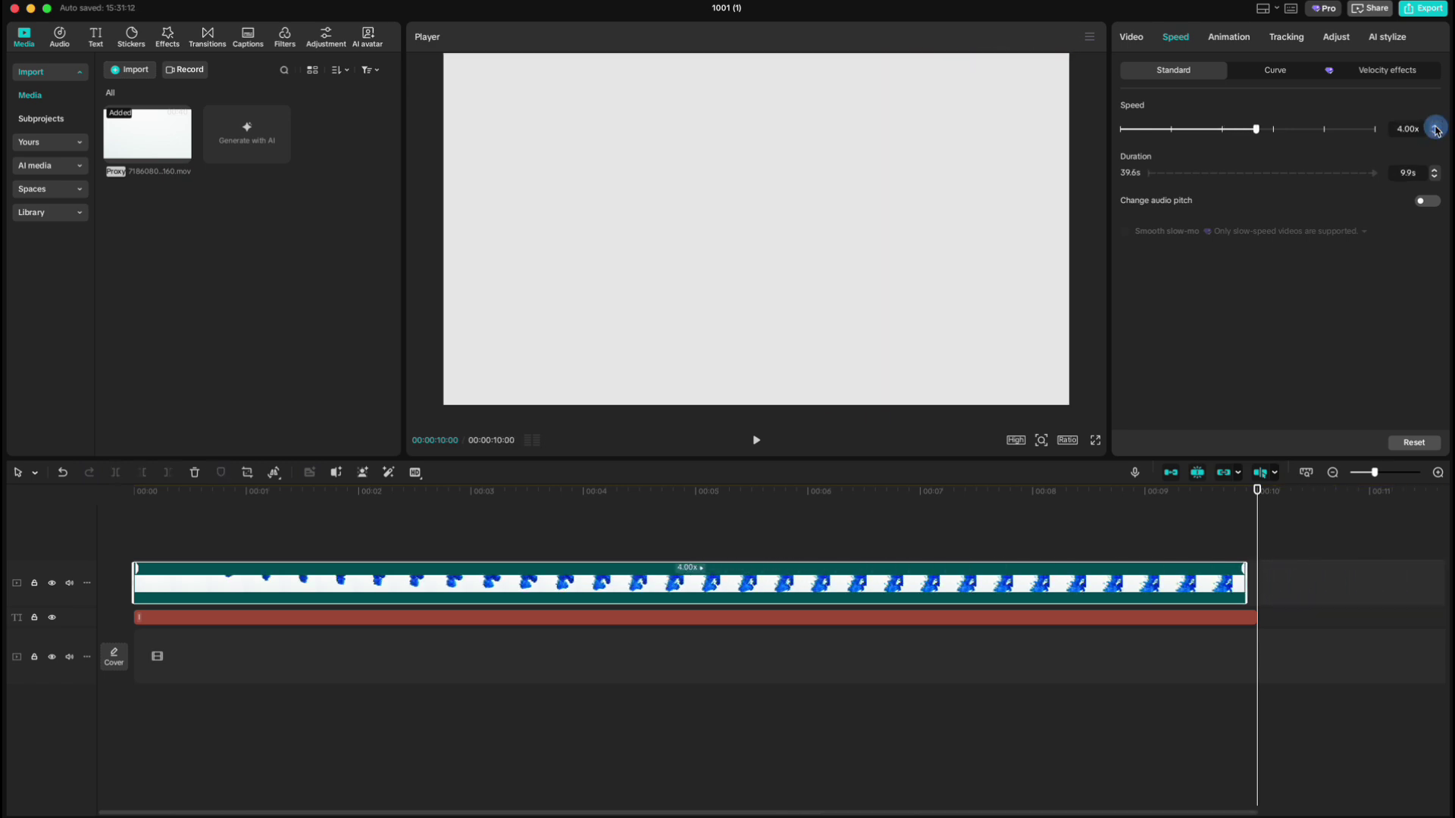
{"action": "left_click", "coordinate": [1435, 134]}
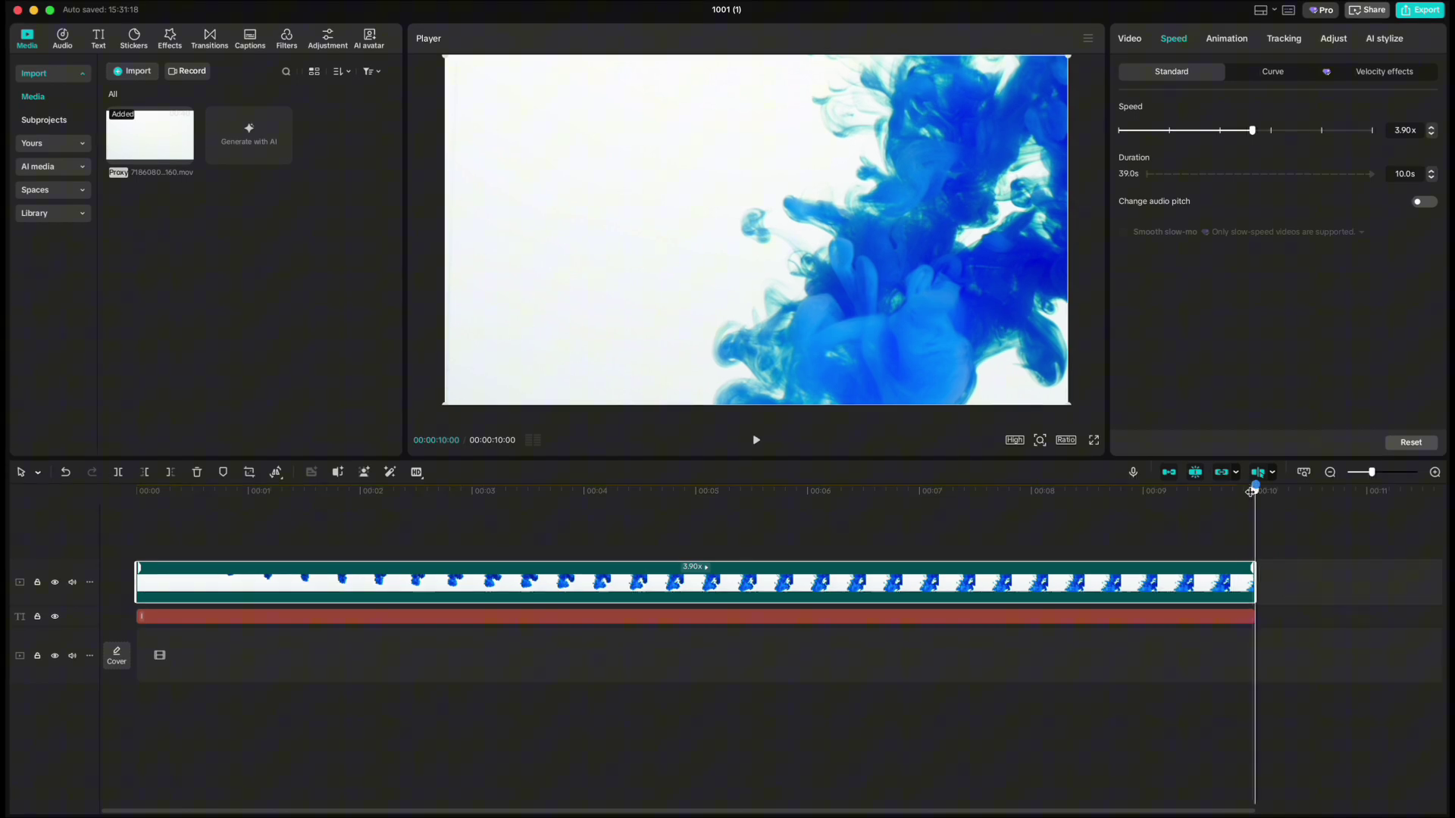
{"action": "mouse_move", "coordinate": [1253, 491]}
{"action": "left_mouse_down"}
{"action": "mouse_move", "coordinate": [295, 490]}
{"action": "mouse_move", "coordinate": [417, 489]}
{"action": "mouse_move", "coordinate": [366, 487]}
{"action": "left_mouse_up"}
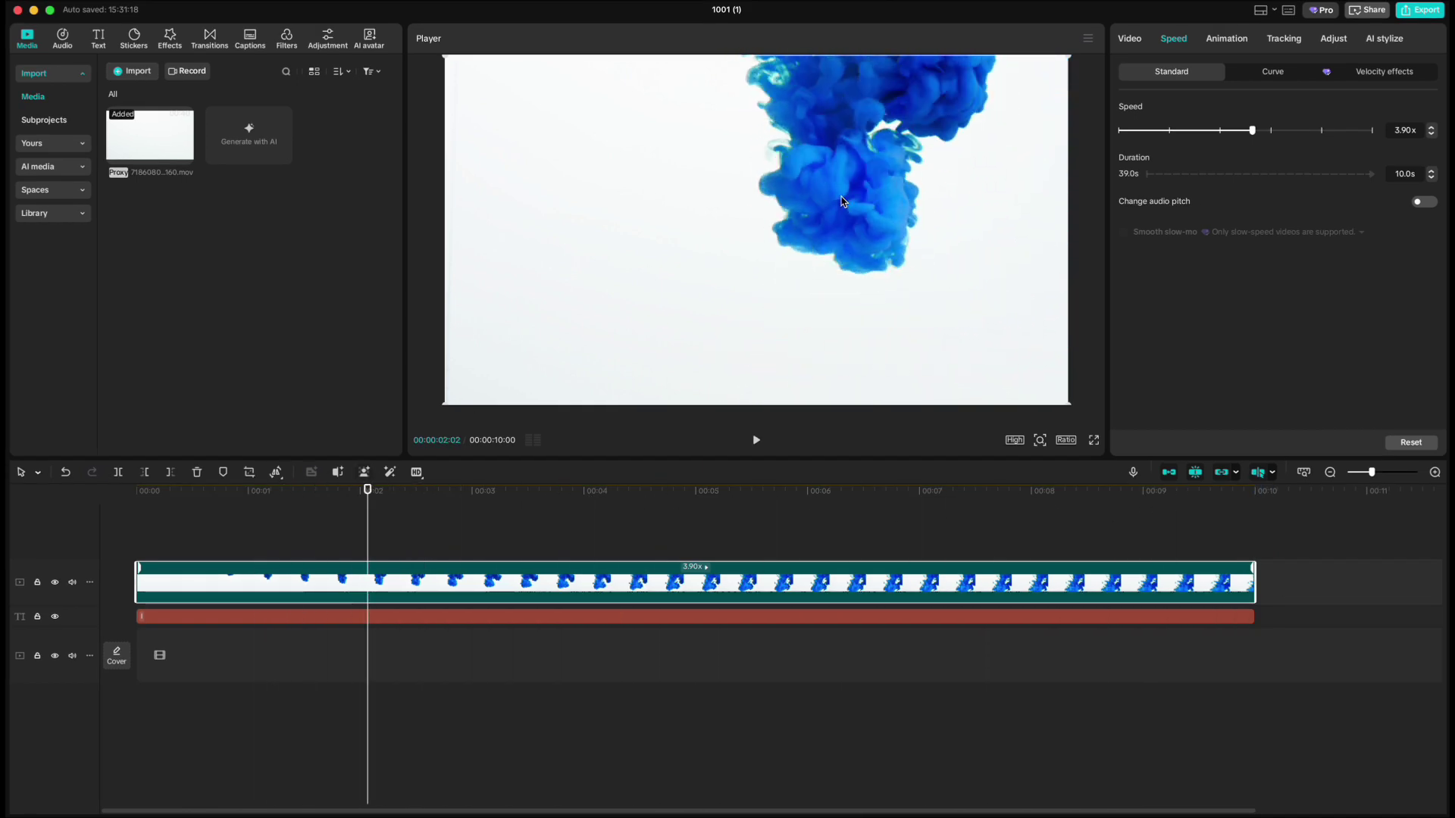
Step: Zoom the preview out and enlarge the ink clip to 152%
{"action": "left_click", "coordinate": [1041, 444]}
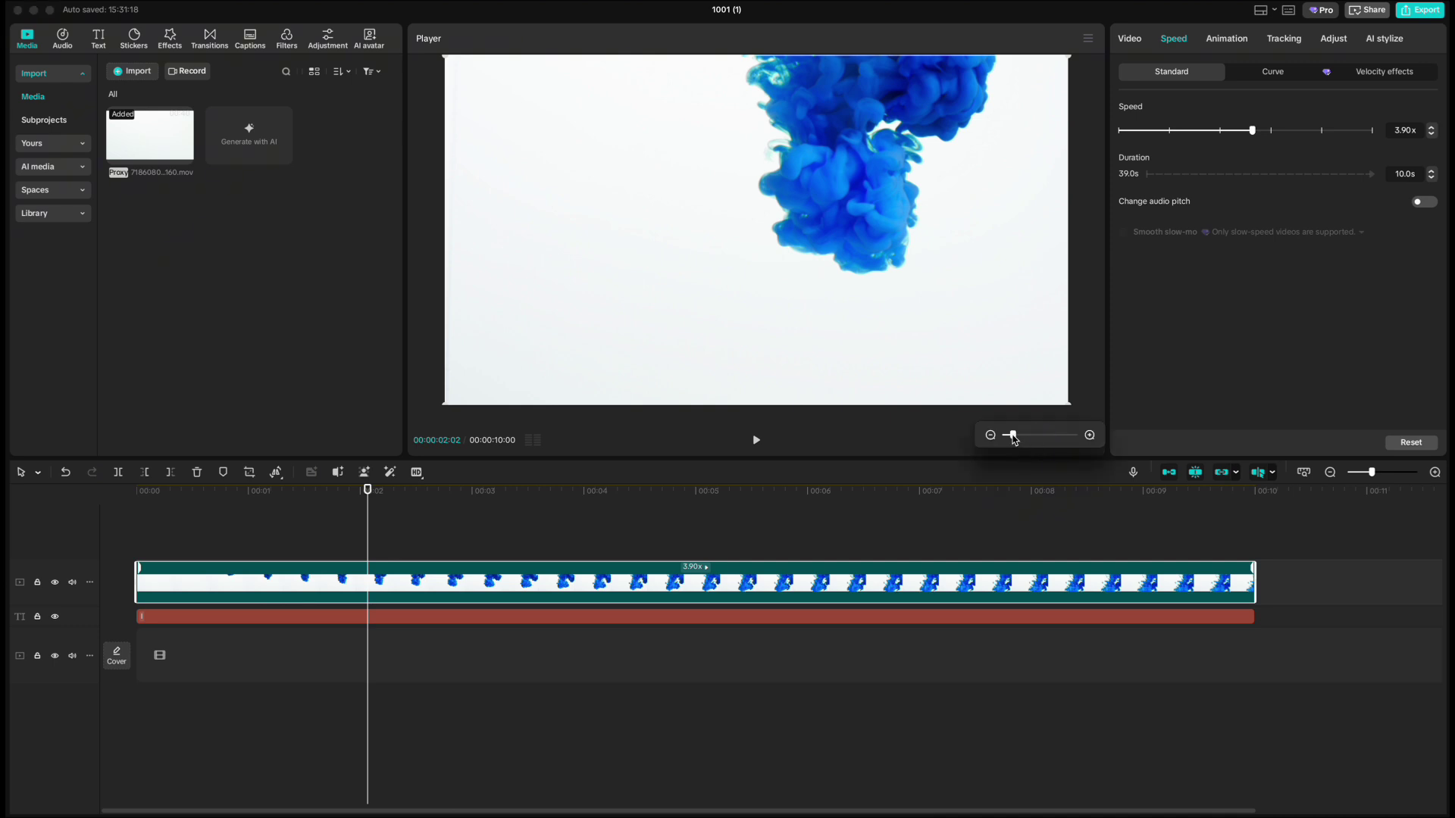
{"action": "left_click_drag", "start_coordinate": [1013, 437], "coordinate": [1003, 435]}
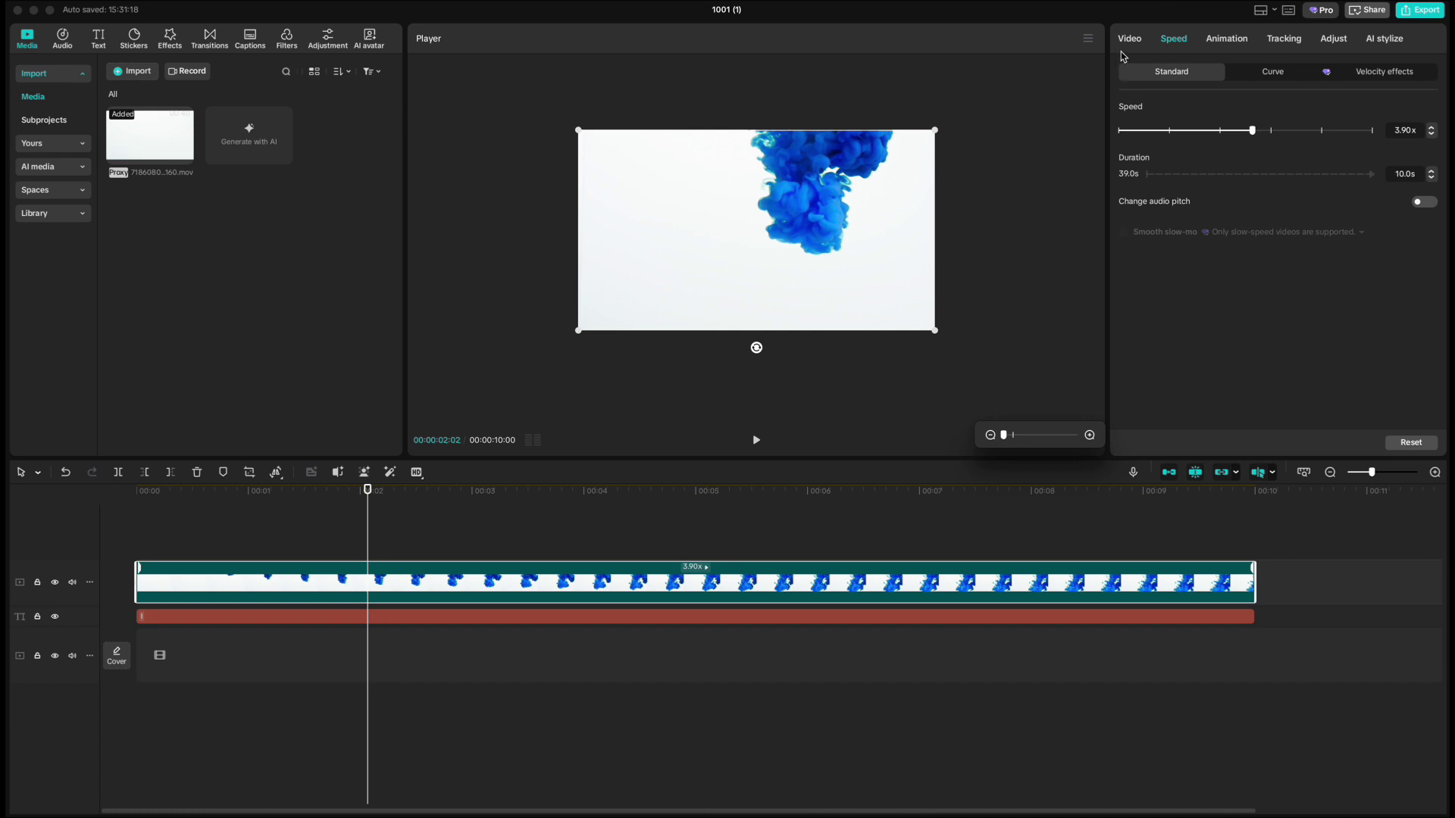
{"action": "left_click", "coordinate": [1129, 42]}
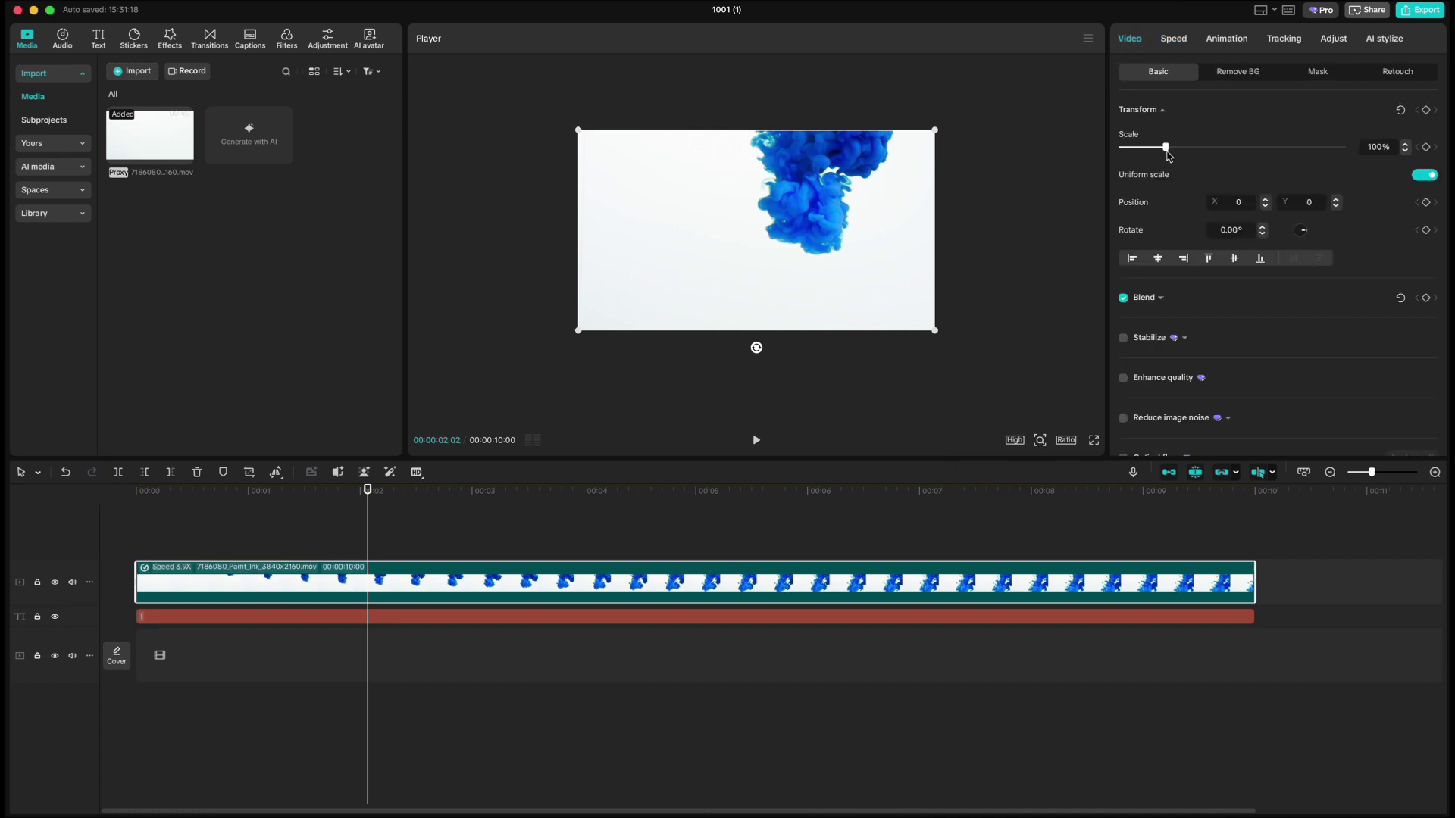
{"action": "left_click_drag", "start_coordinate": [1165, 150], "coordinate": [1190, 151]}
Step: Tilt the ink clip to -35.10°, shift it down-left, and scale it to 186%
{"action": "left_click_drag", "start_coordinate": [756, 400], "coordinate": [860, 385]}
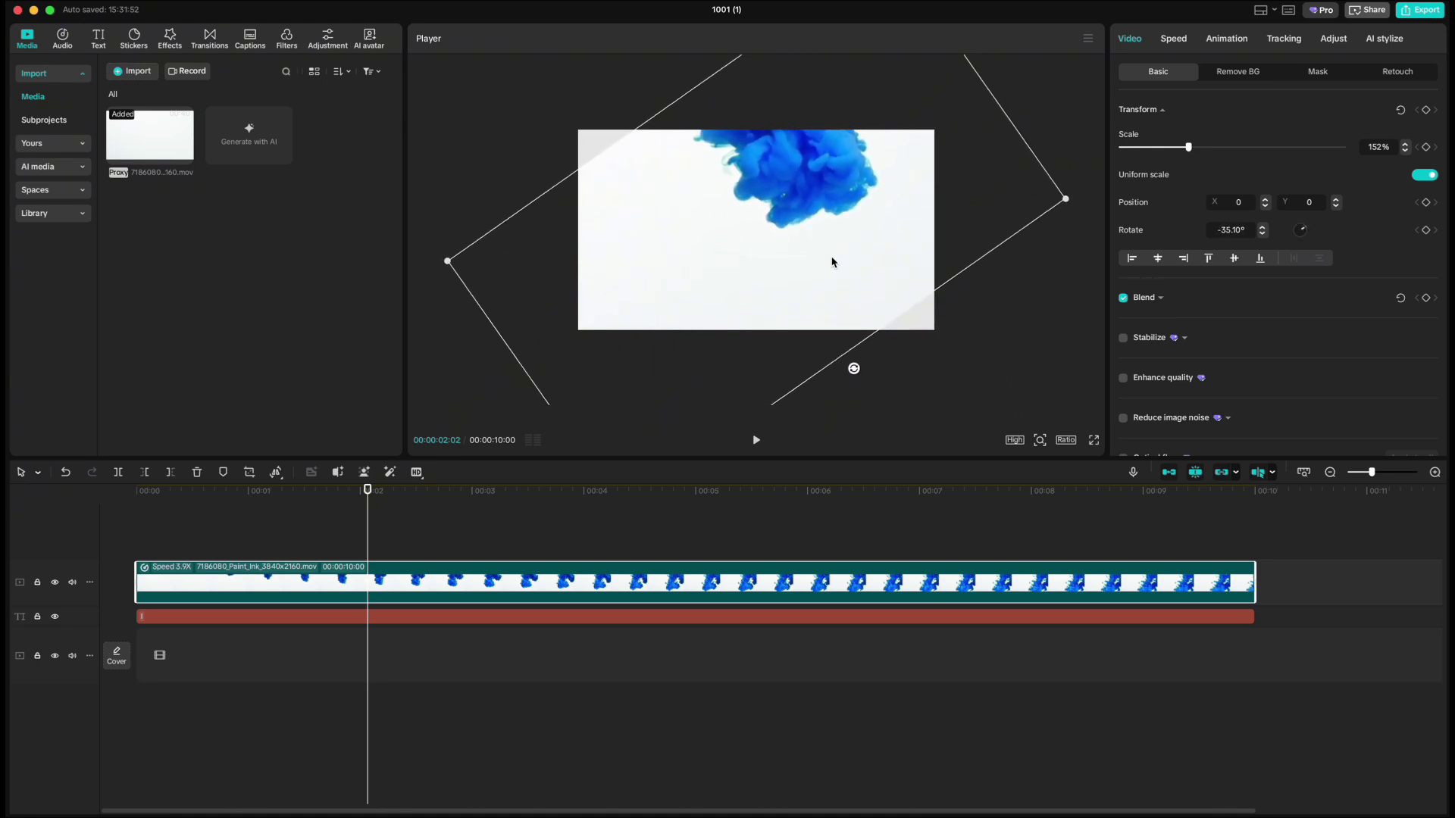
{"action": "left_click_drag", "start_coordinate": [831, 235], "coordinate": [797, 259]}
{"action": "left_click_drag", "start_coordinate": [1189, 147], "coordinate": [1201, 147]}
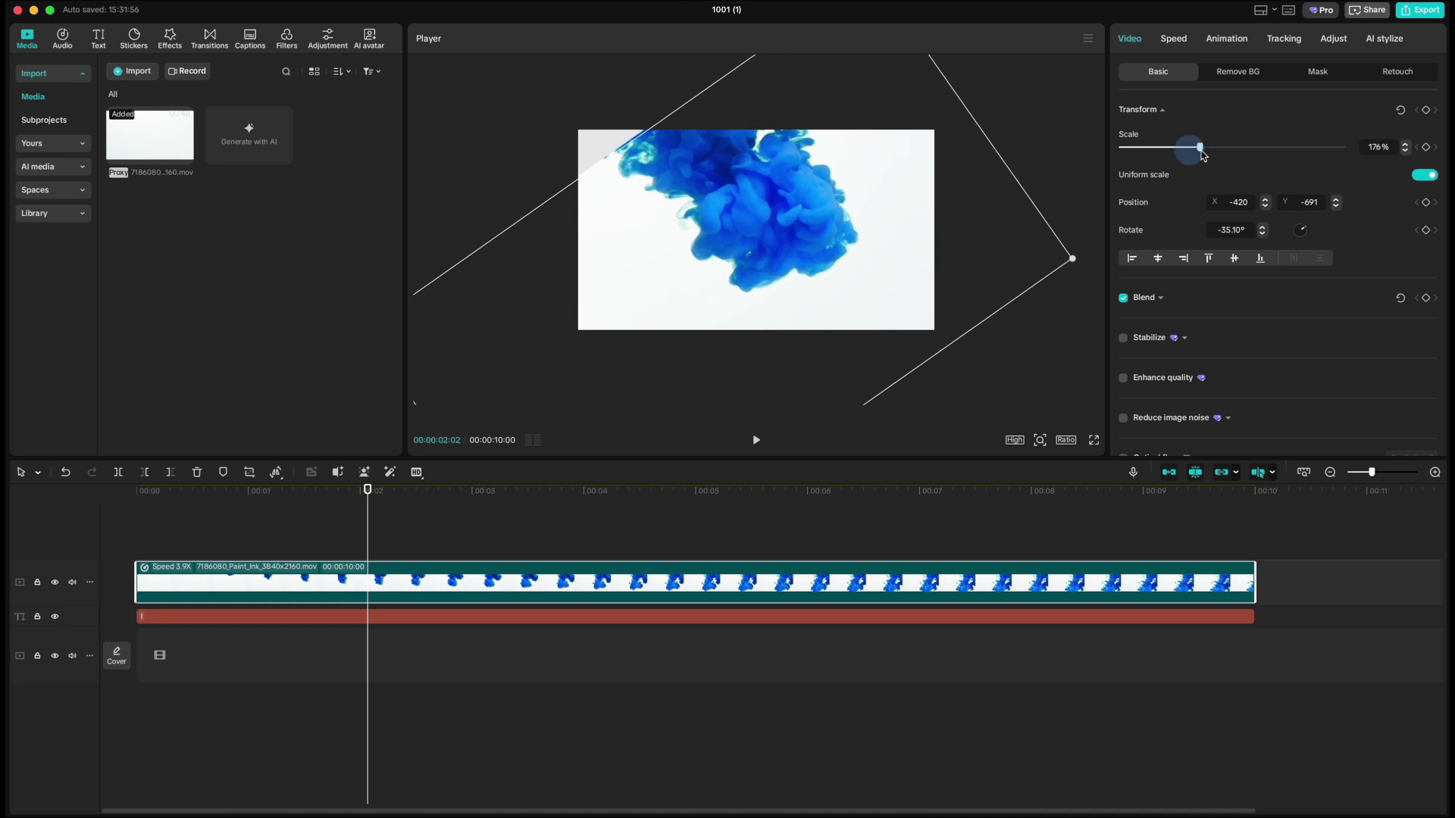
{"action": "left_click", "coordinate": [1405, 144]}
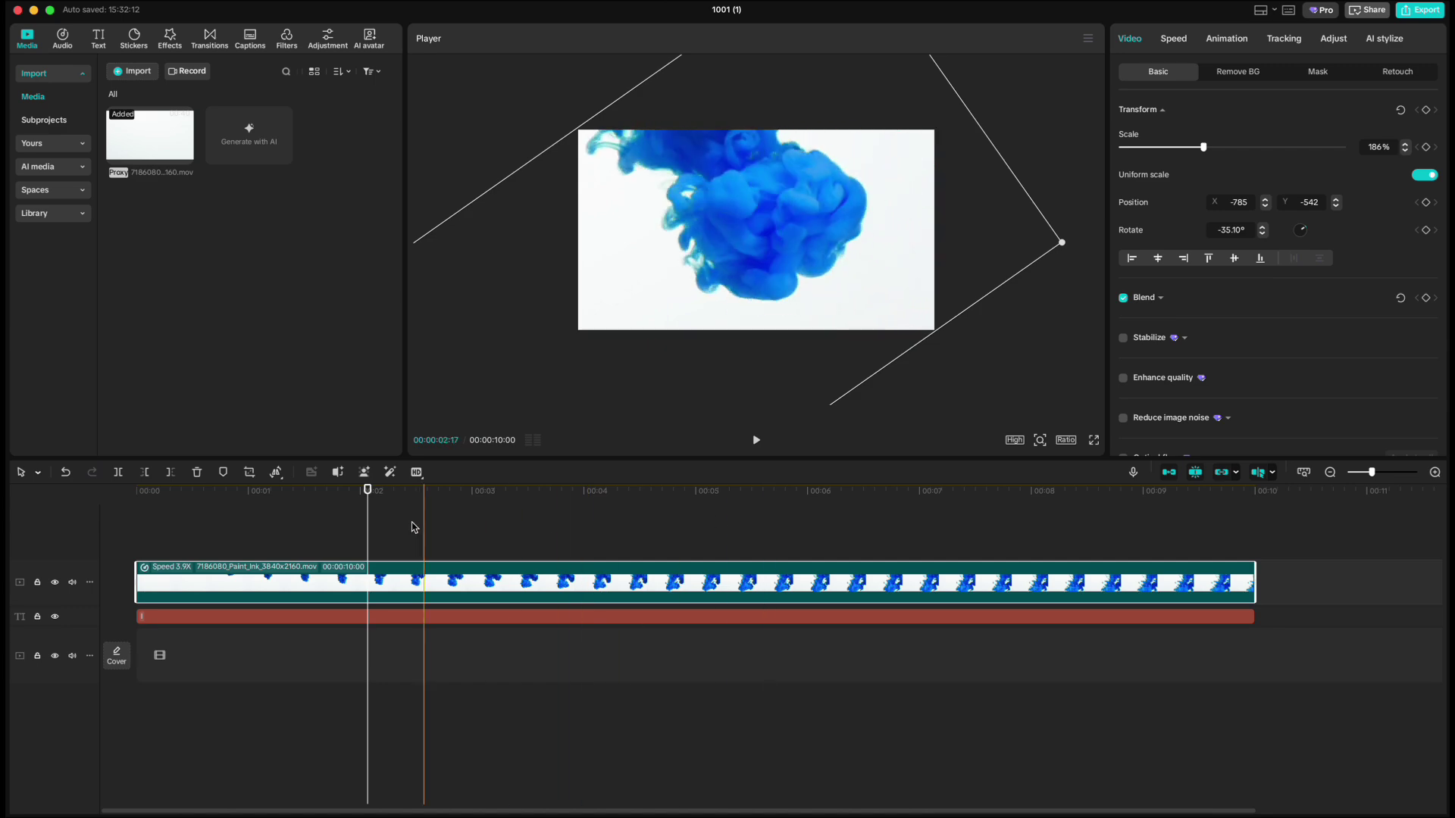
Step: Enable Chroma key on the ink clip, using the sampled white background as the key colour
{"action": "left_click_drag", "start_coordinate": [367, 497], "coordinate": [435, 503]}
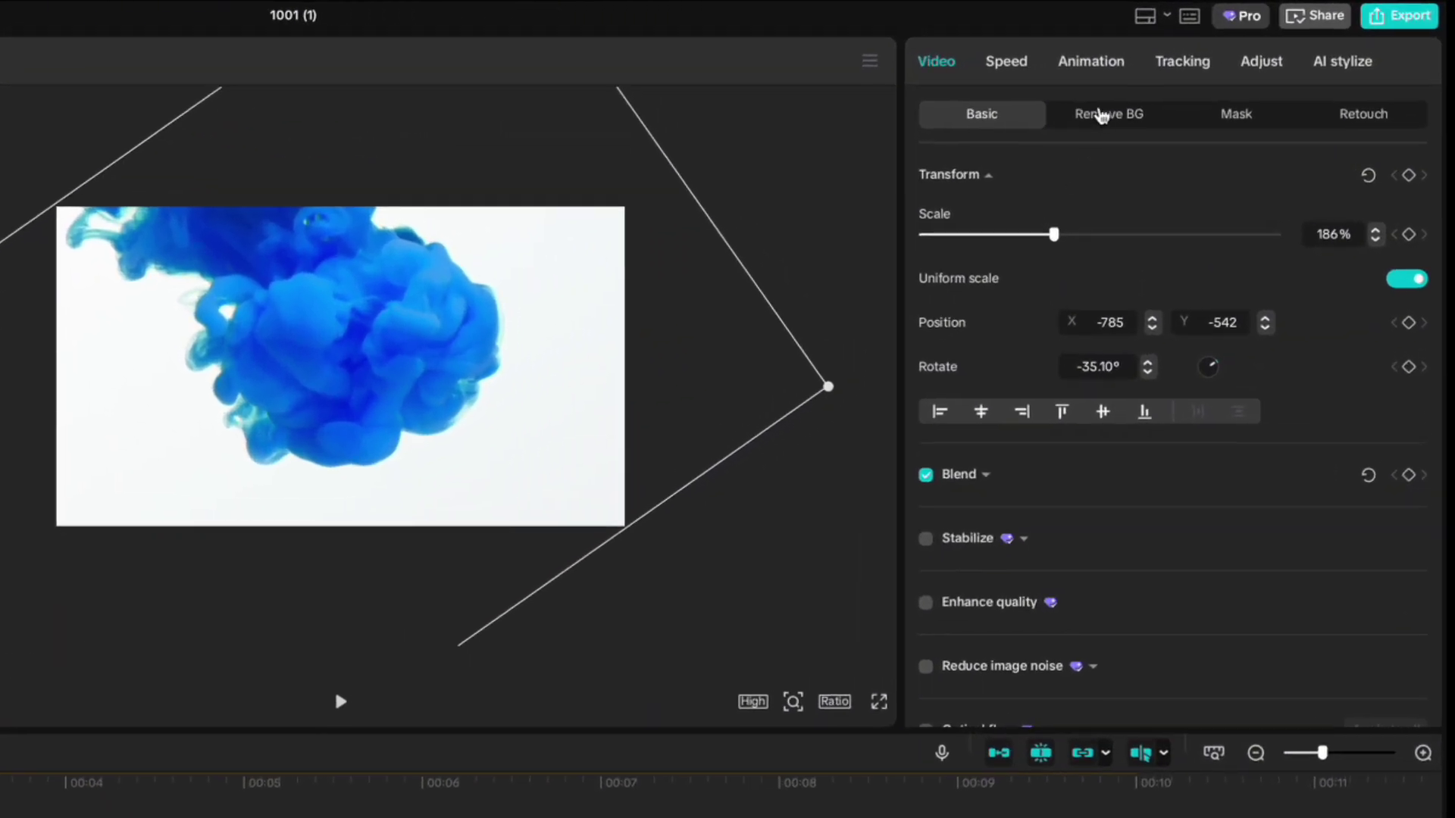
{"action": "left_click", "coordinate": [1101, 116]}
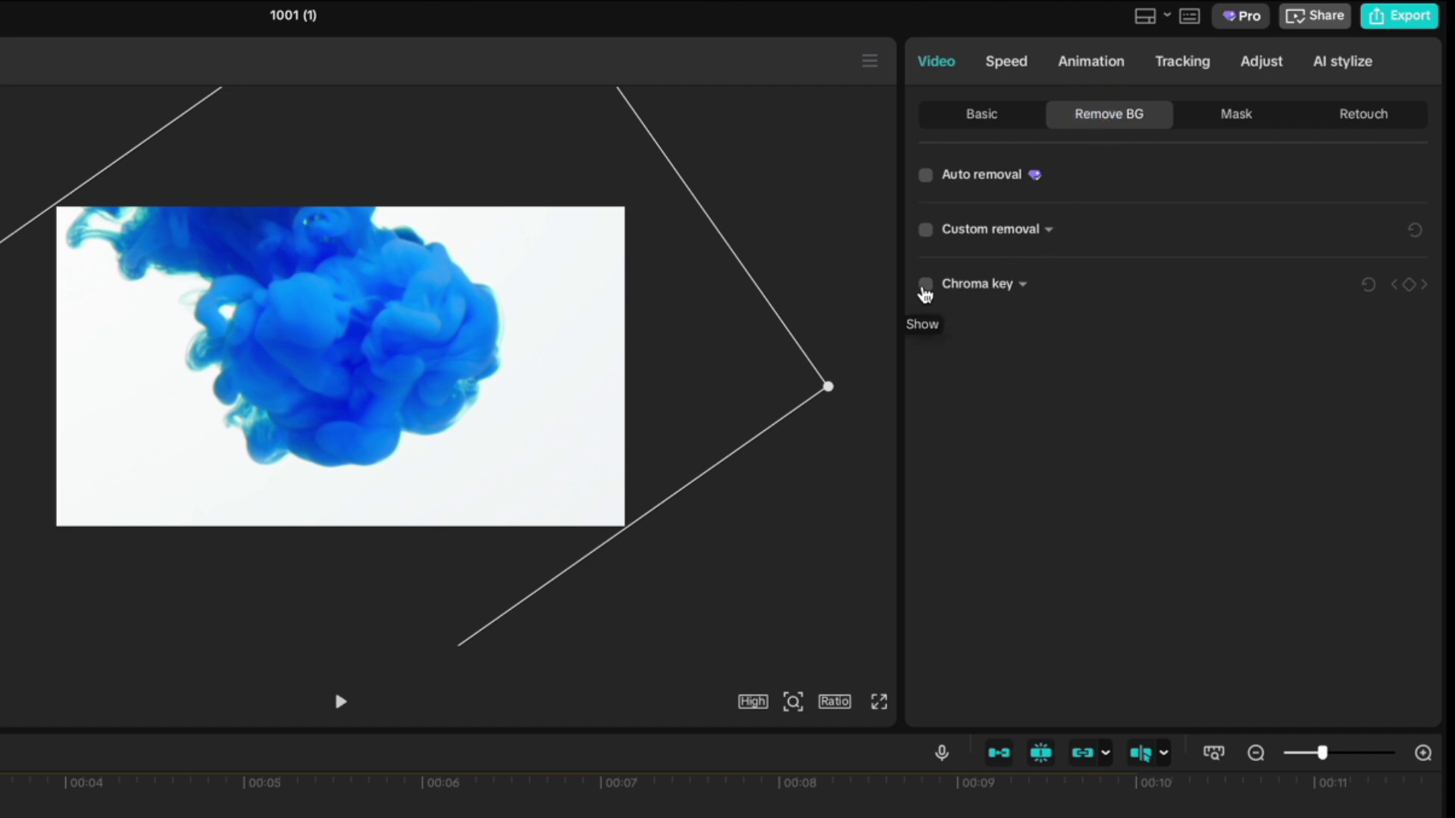
{"action": "left_click", "coordinate": [926, 284]}
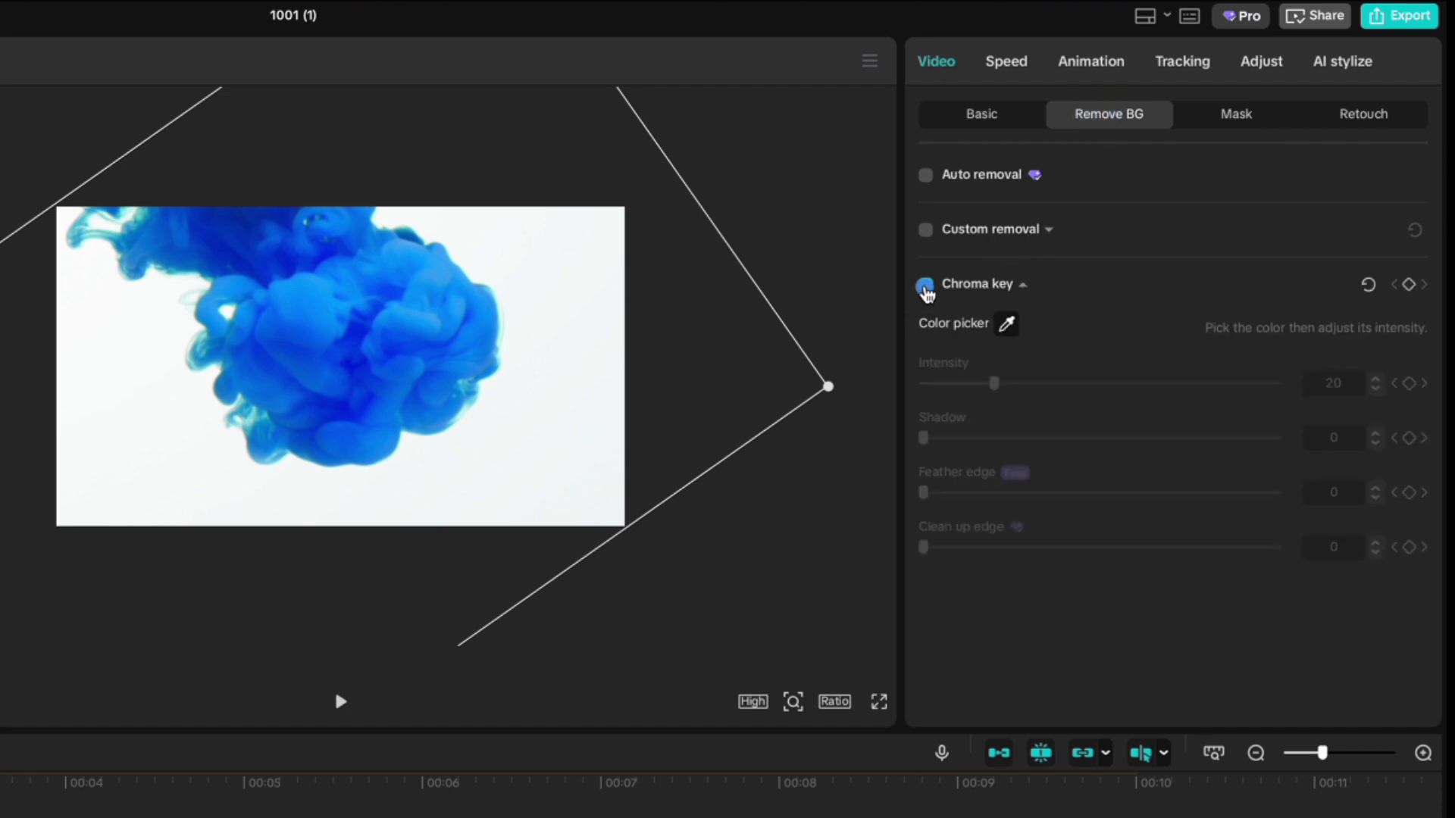
{"action": "left_click", "coordinate": [1007, 325]}
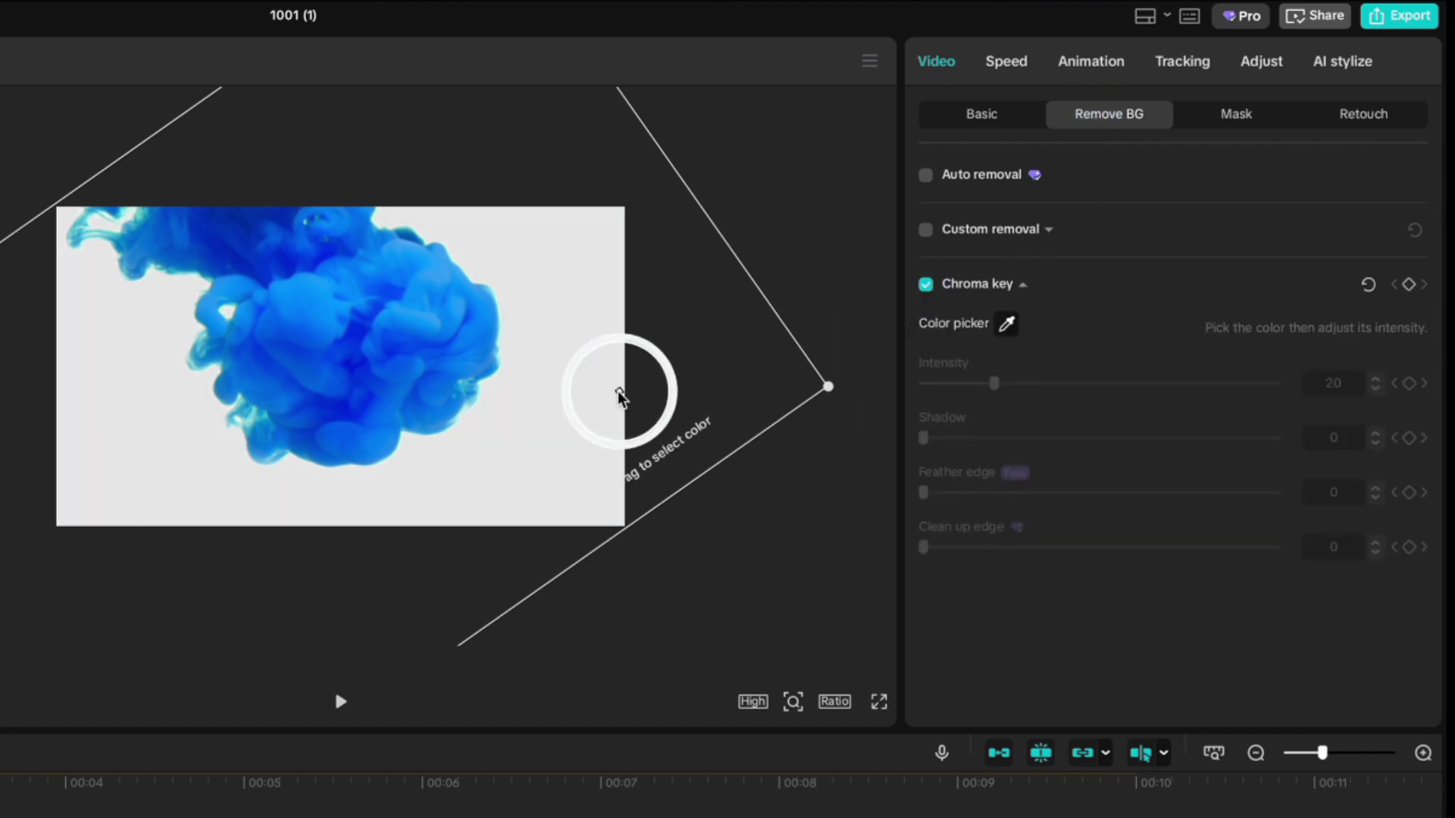
{"action": "left_click", "coordinate": [577, 398]}
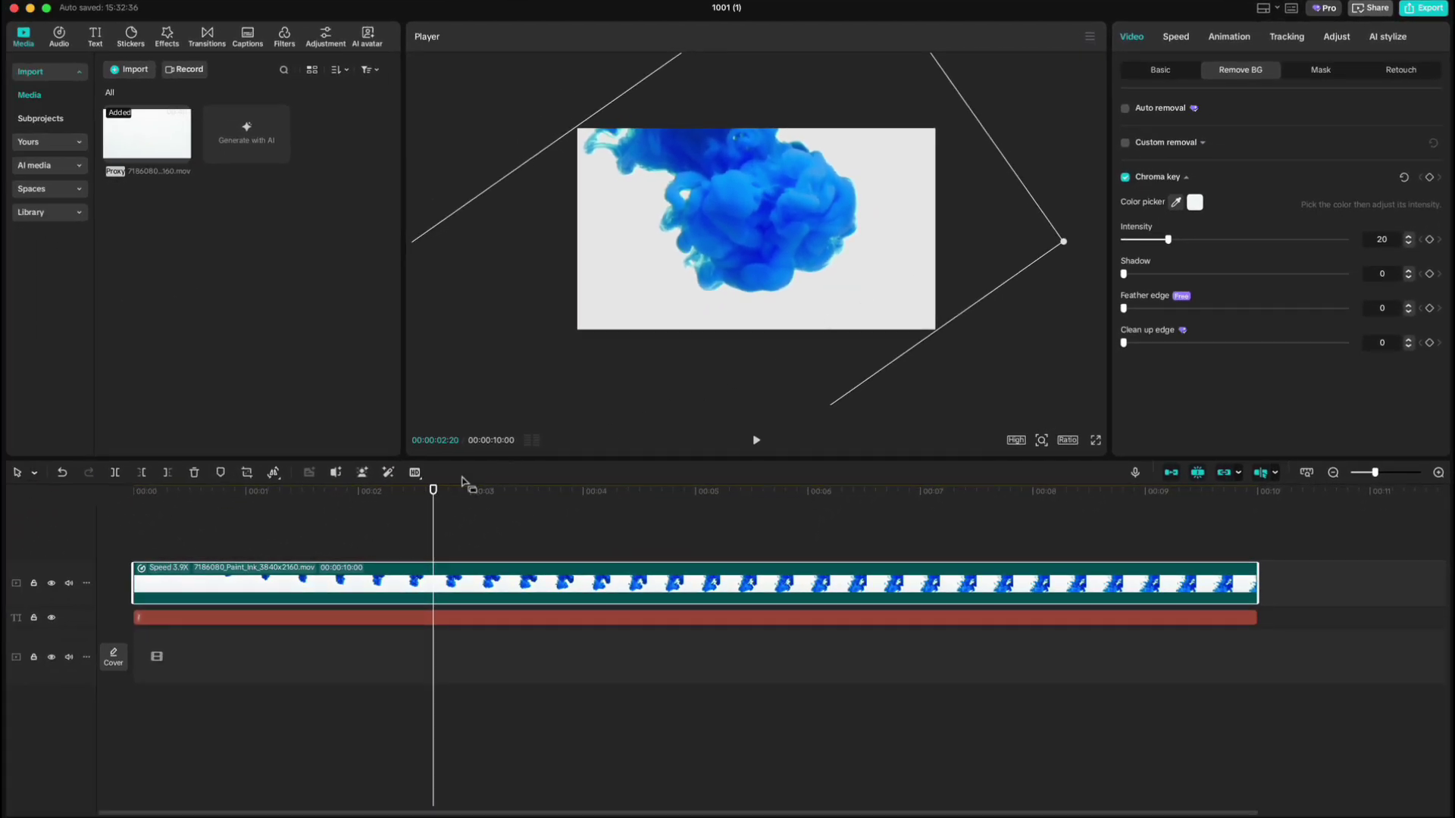
Step: Raise the chroma key Intensity to 100 and return the preview to the start
{"action": "mouse_move", "coordinate": [435, 489]}
{"action": "left_mouse_down"}
{"action": "mouse_move", "coordinate": [384, 487]}
{"action": "mouse_move", "coordinate": [658, 490]}
{"action": "left_mouse_up"}
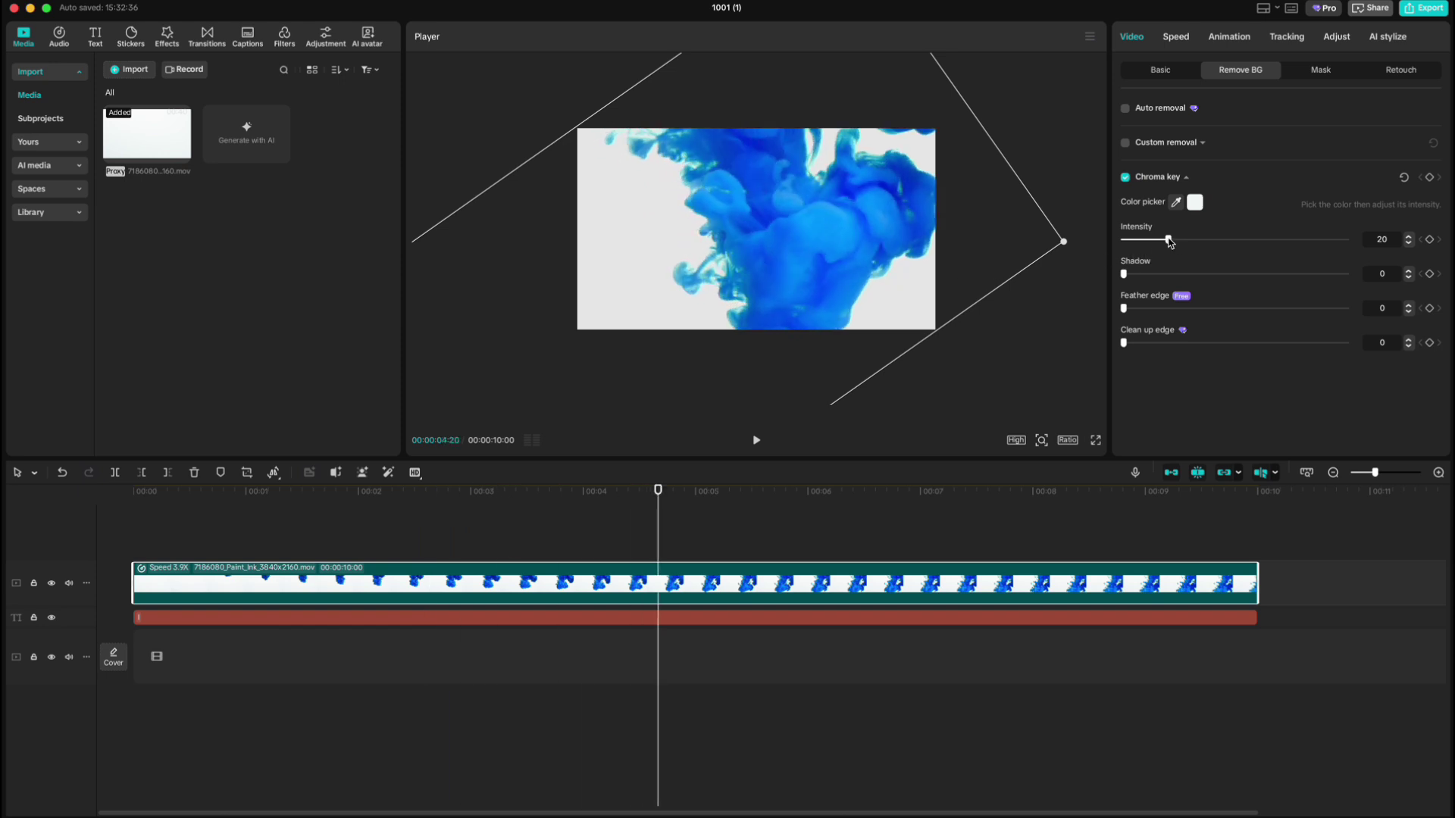
{"action": "left_click_drag", "start_coordinate": [1168, 243], "coordinate": [1320, 252]}
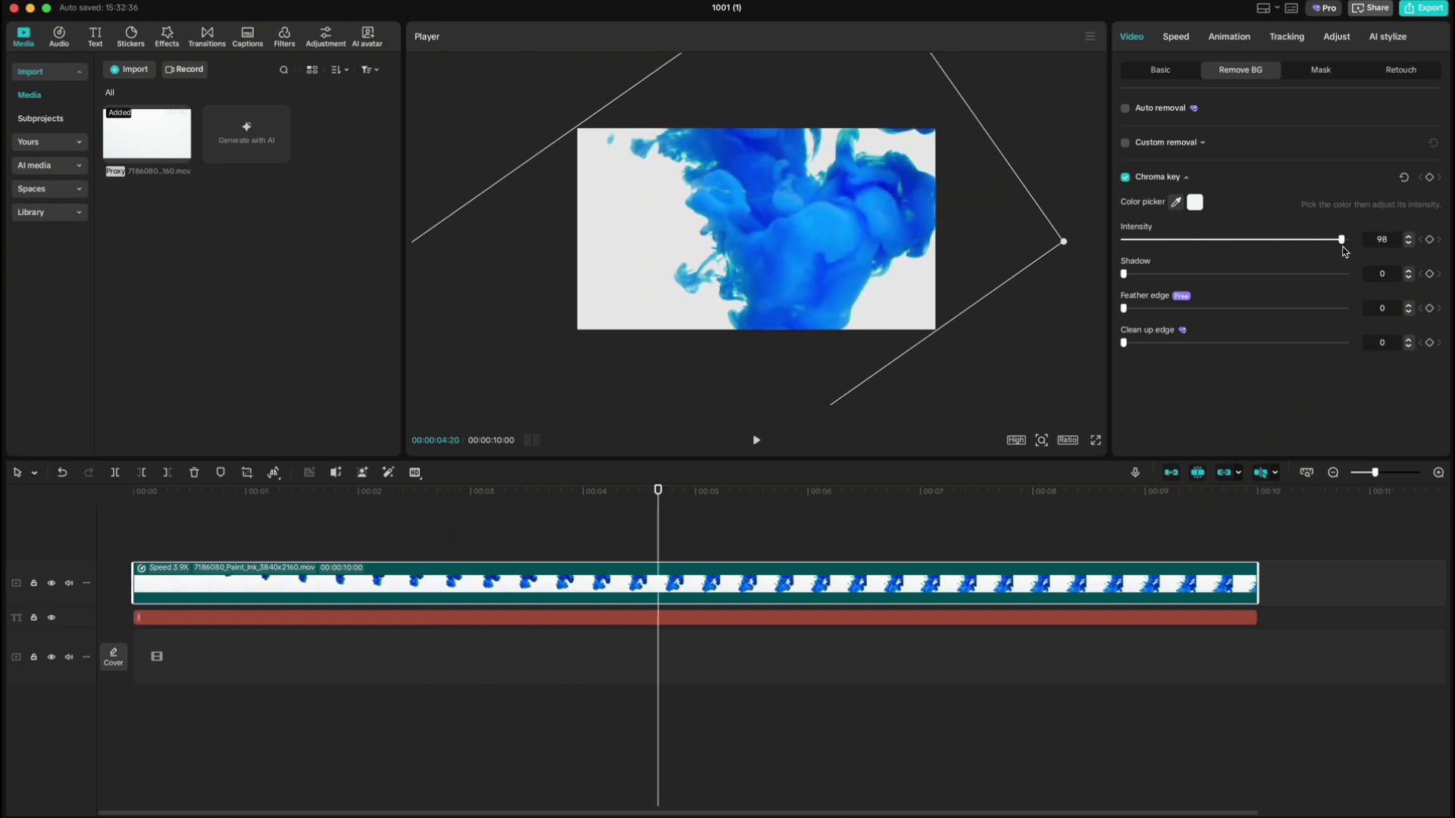
{"action": "left_click_drag", "start_coordinate": [657, 490], "coordinate": [133, 492]}
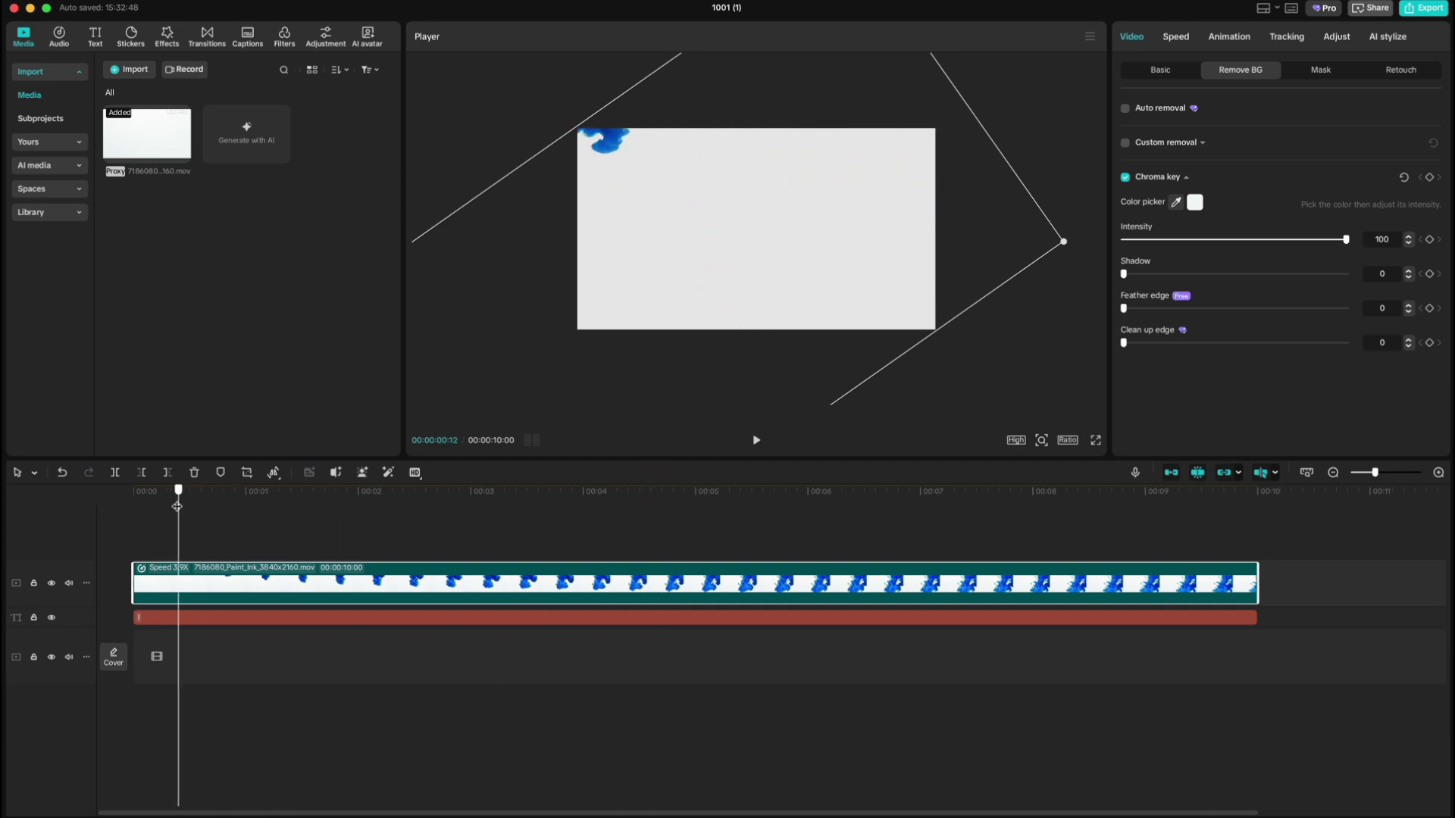
Step: Add a full-length title clip reading CREATE / YOUR / INTRO on three lines
{"action": "left_click", "coordinate": [96, 41]}
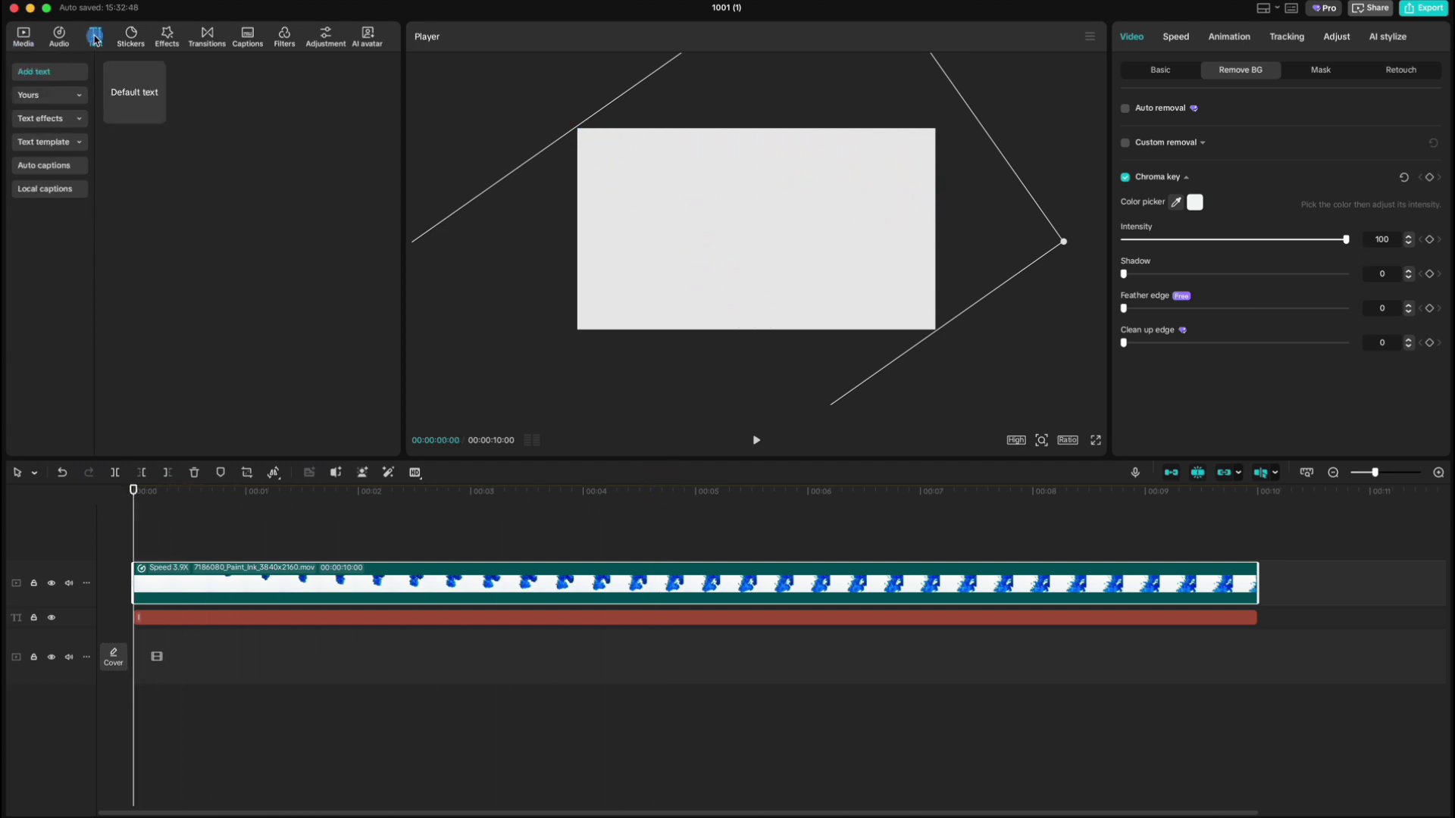
{"action": "left_click", "coordinate": [156, 114]}
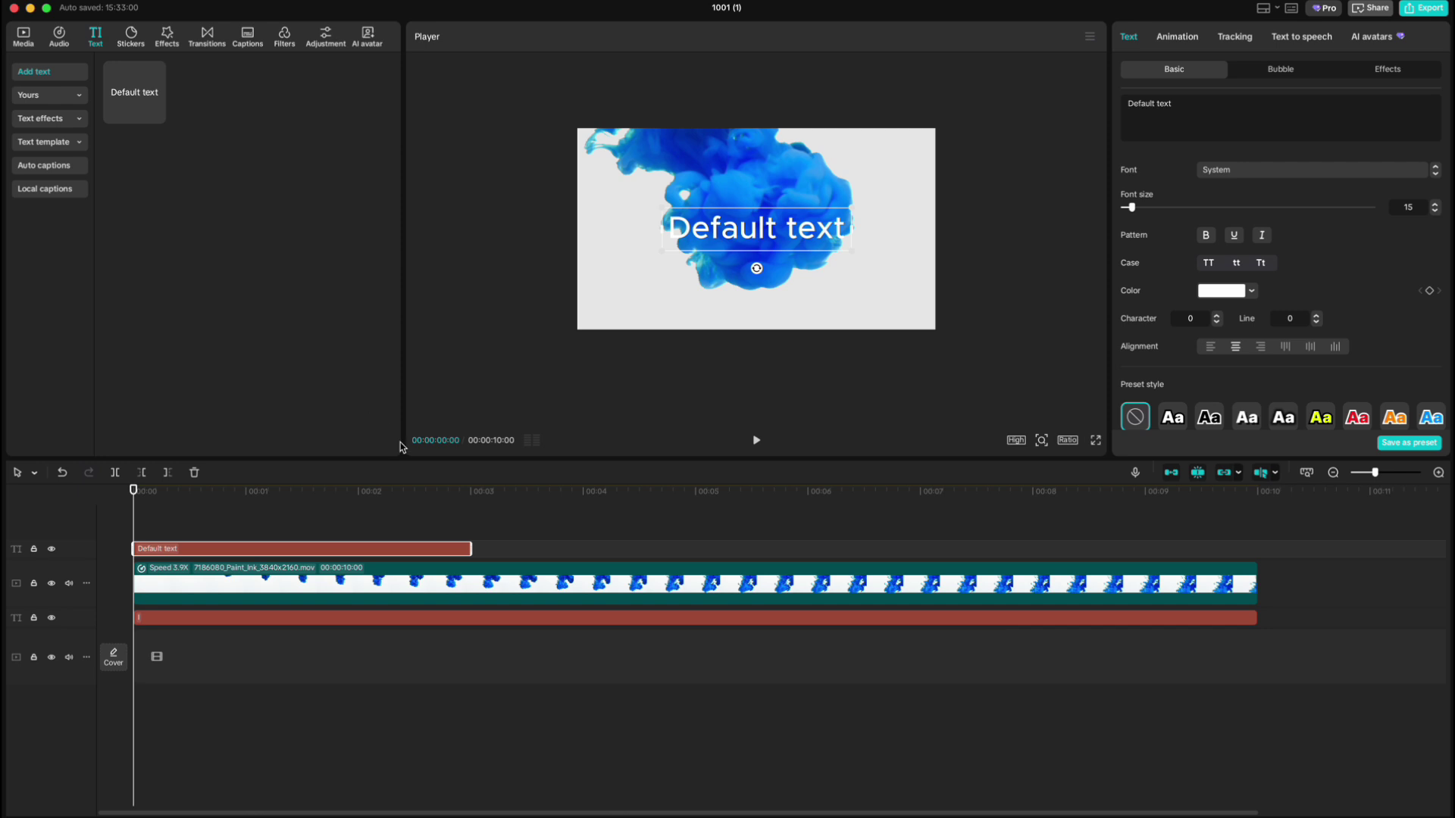
{"action": "left_click_drag", "start_coordinate": [471, 549], "coordinate": [1252, 554]}
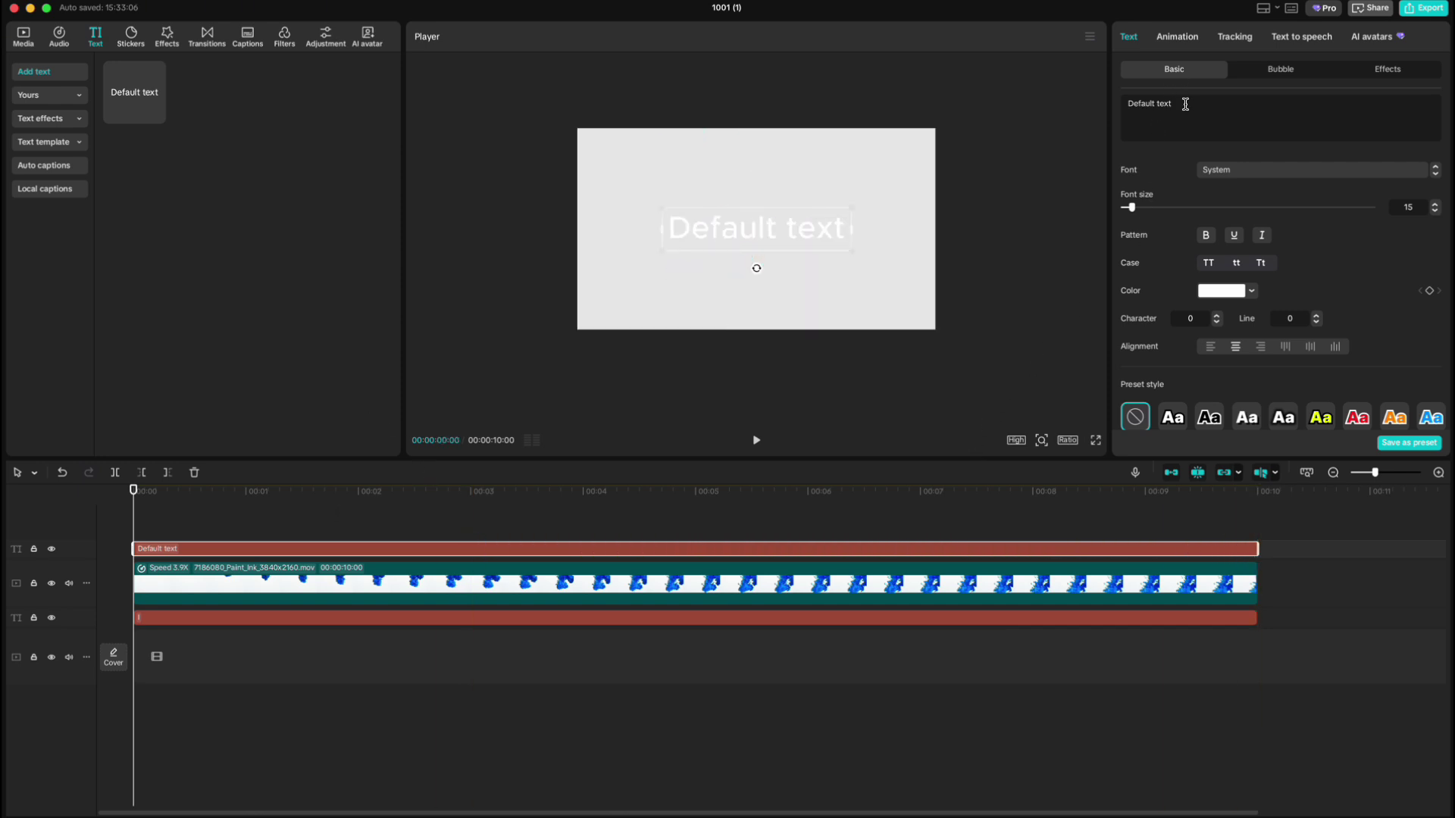
{"action": "triple_click", "coordinate": [1184, 104]}
{"action": "type", "text": "CREATE"}
{"action": "key", "text": "Return"}
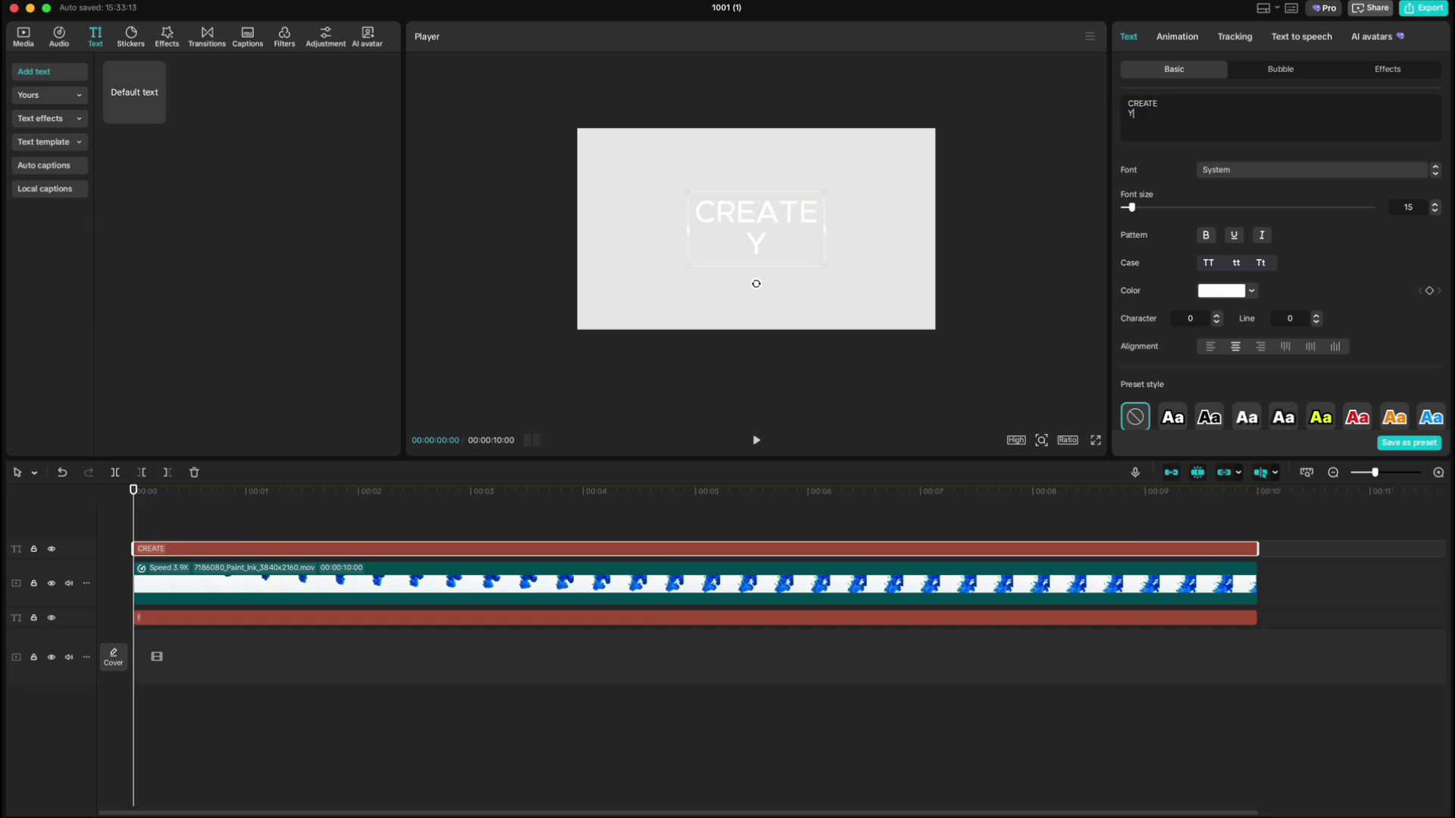
{"action": "type", "text": "OUR"}
{"action": "key", "text": "Return"}
{"action": "type", "text": "INTRO"}
Step: Set the title in bold Montserrat, enlarge it, with character spacing 2 and line spacing -7
{"action": "left_click", "coordinate": [1233, 171]}
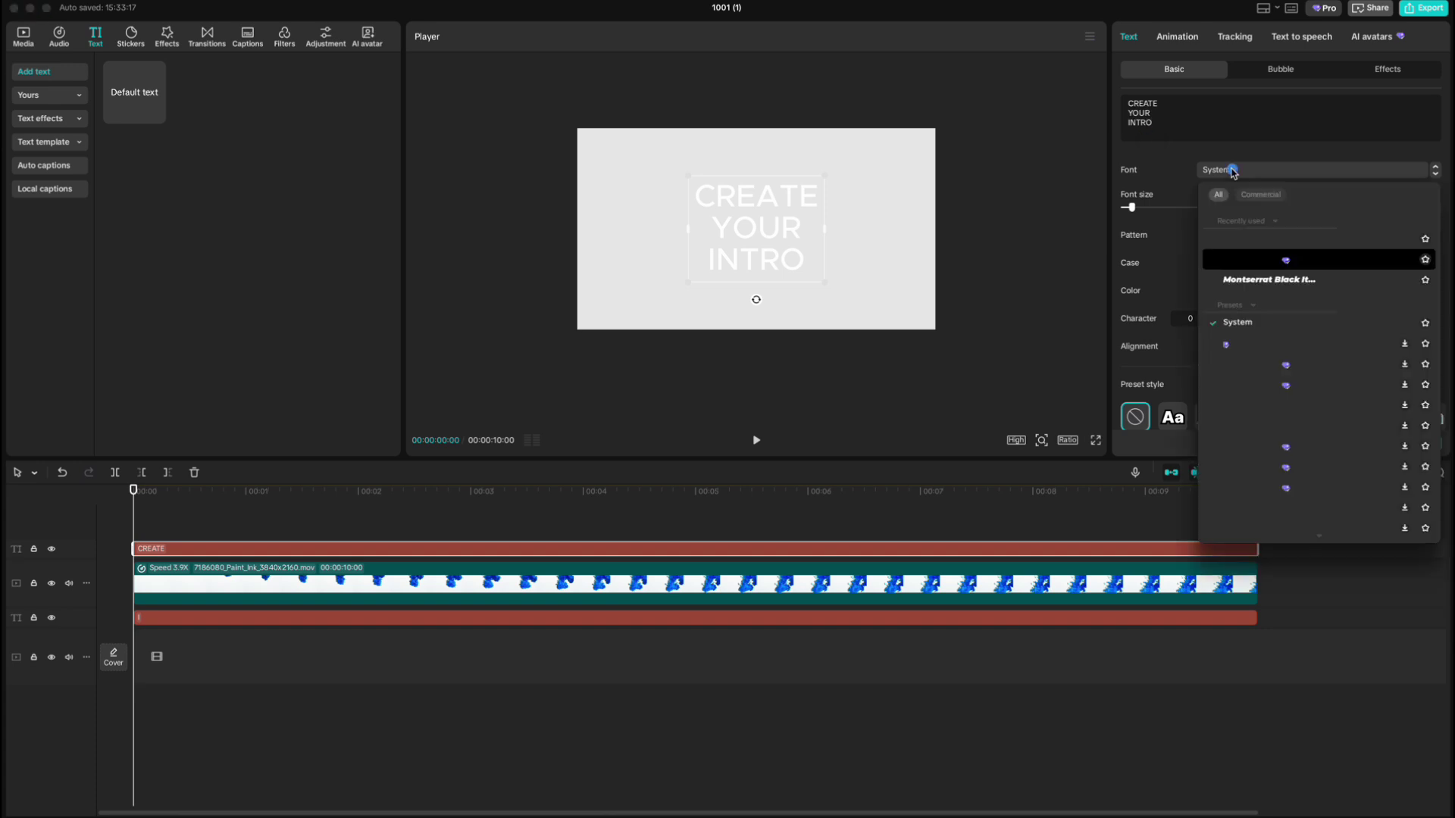
{"action": "left_click", "coordinate": [1246, 241]}
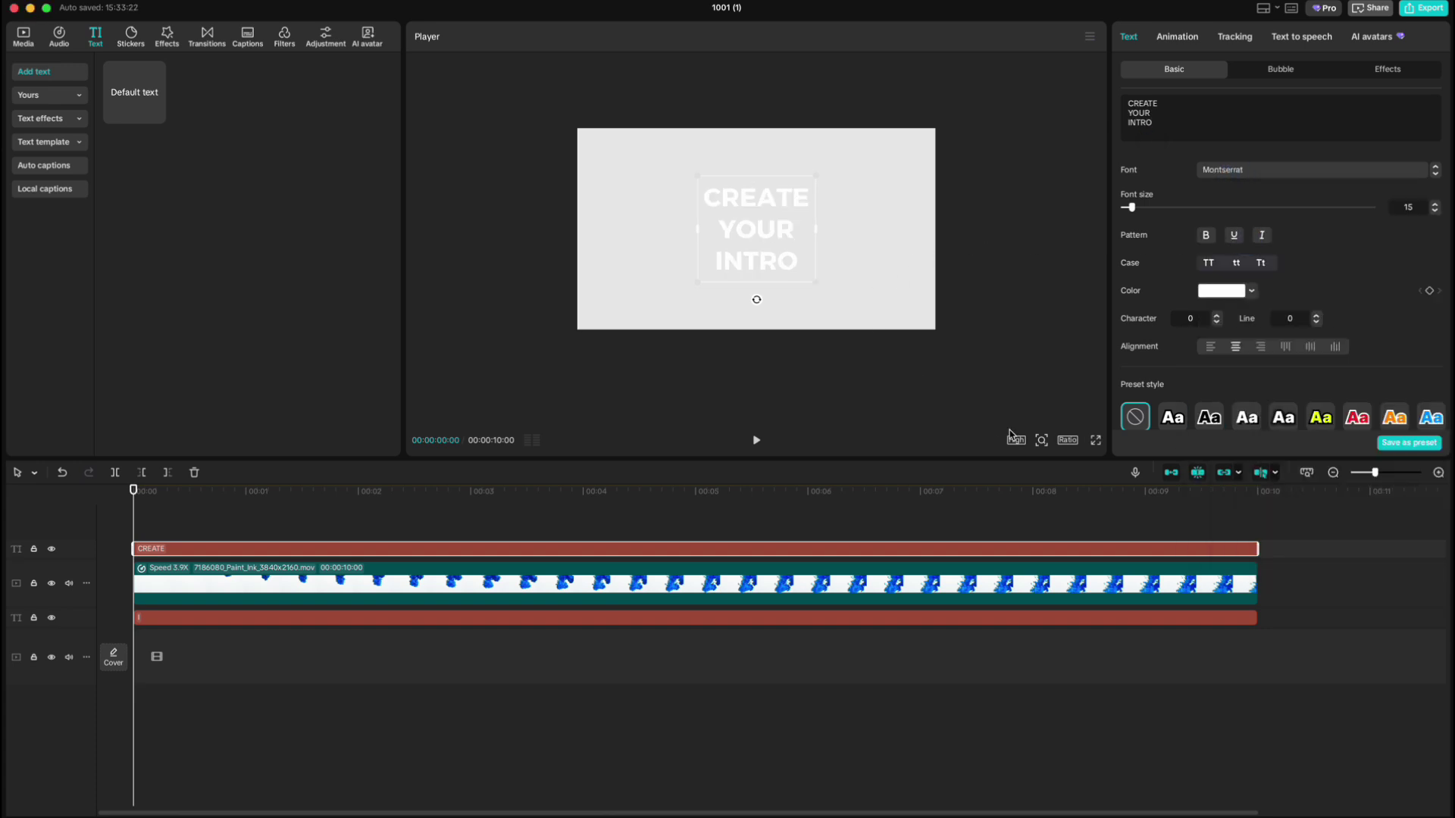
{"action": "left_click", "coordinate": [1091, 437]}
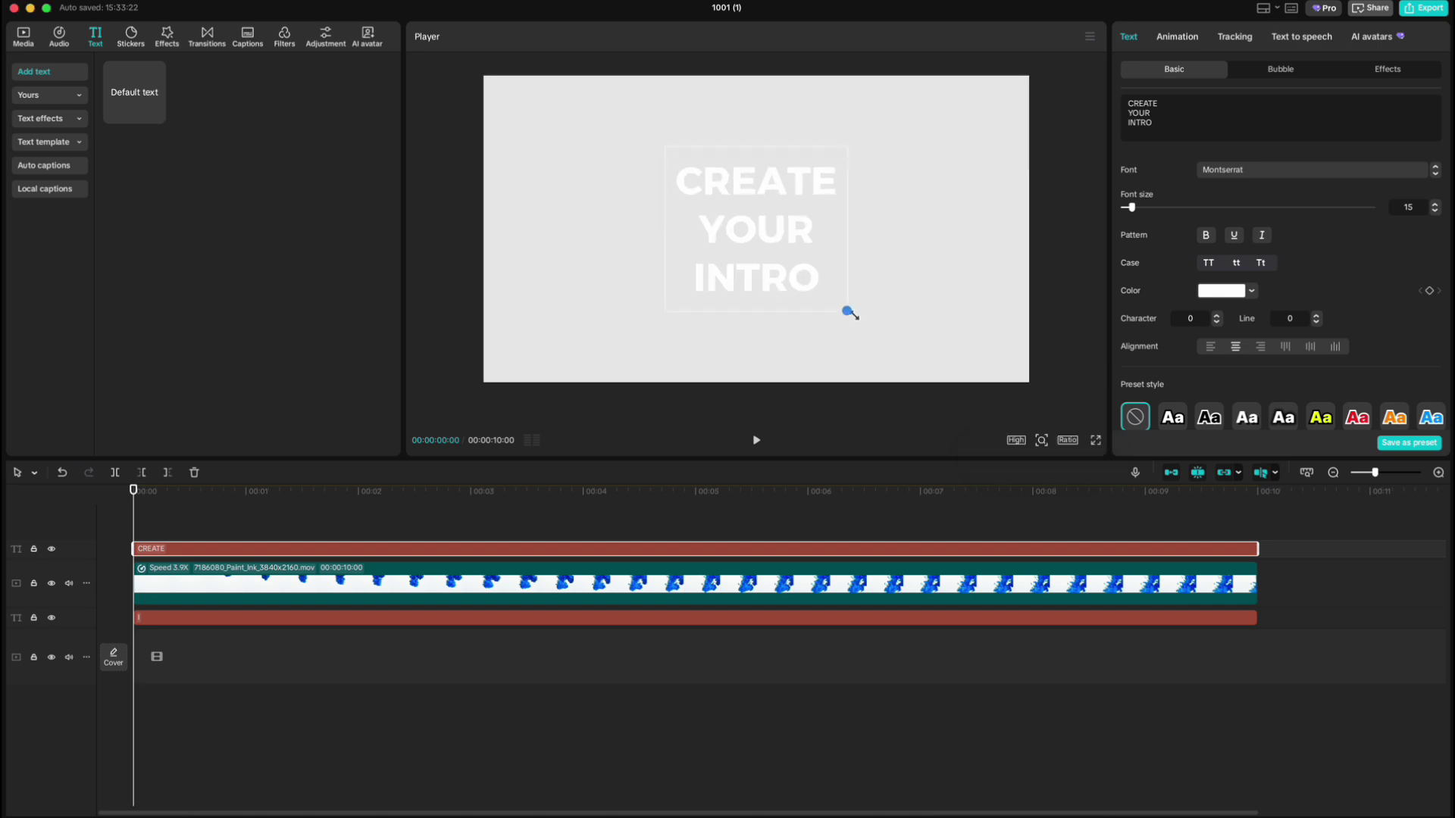
{"action": "left_click_drag", "start_coordinate": [853, 325], "coordinate": [909, 347]}
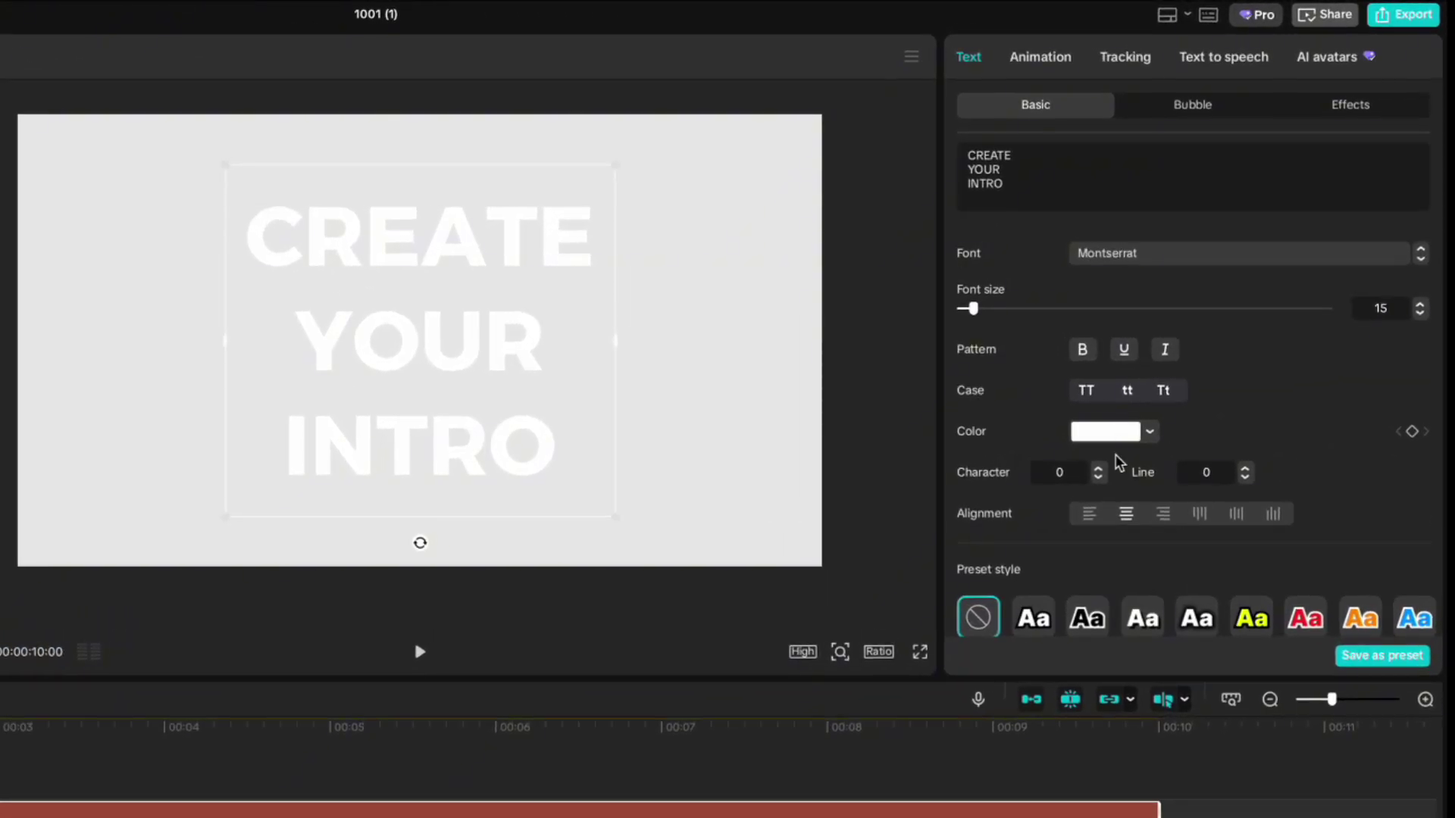
{"action": "left_click", "coordinate": [1098, 467]}
{"action": "left_click", "coordinate": [1100, 468]}
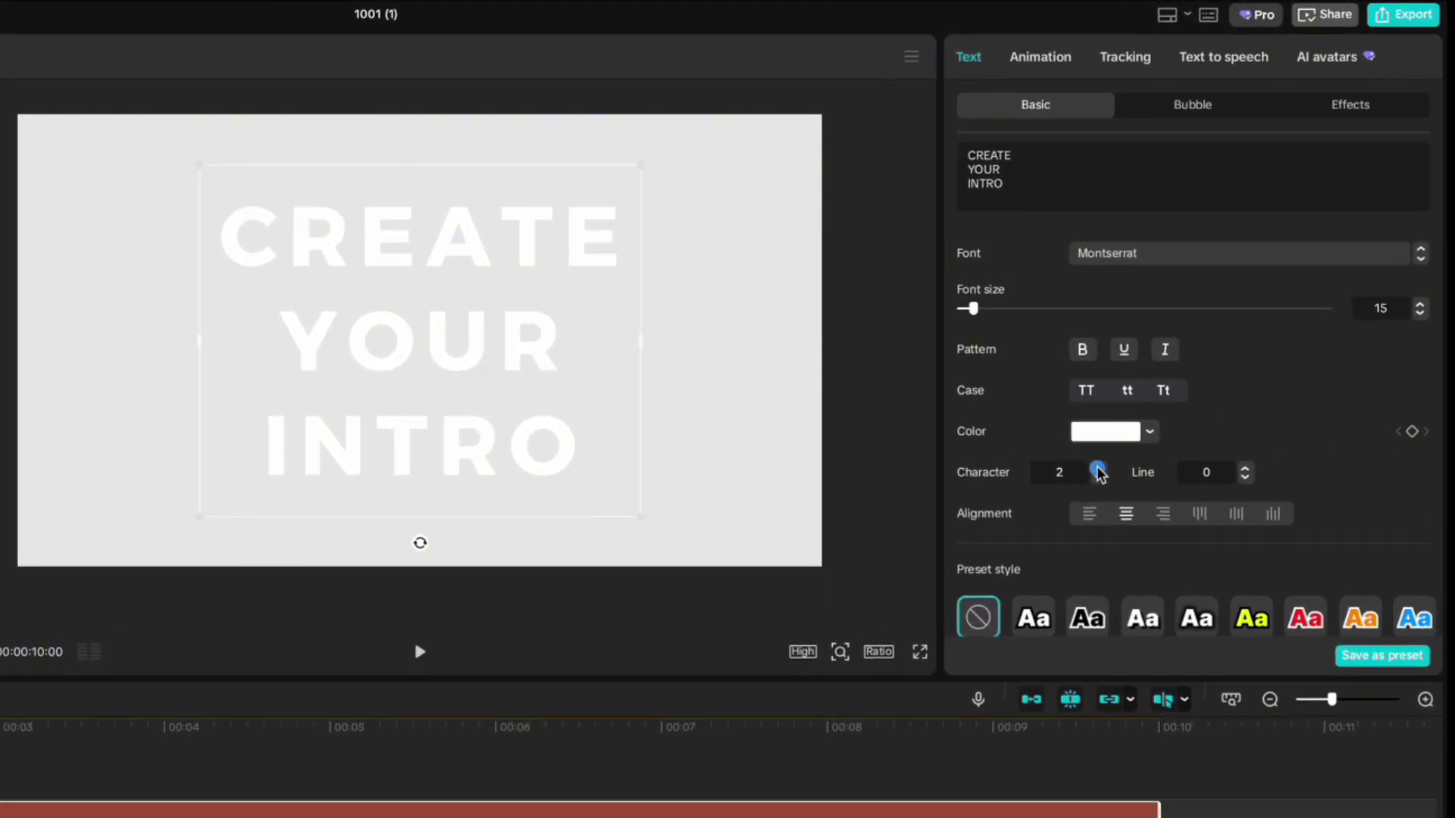
{"action": "left_click", "coordinate": [1244, 479]}
{"action": "left_click", "coordinate": [1245, 479]}
{"action": "left_click", "coordinate": [1245, 479]}
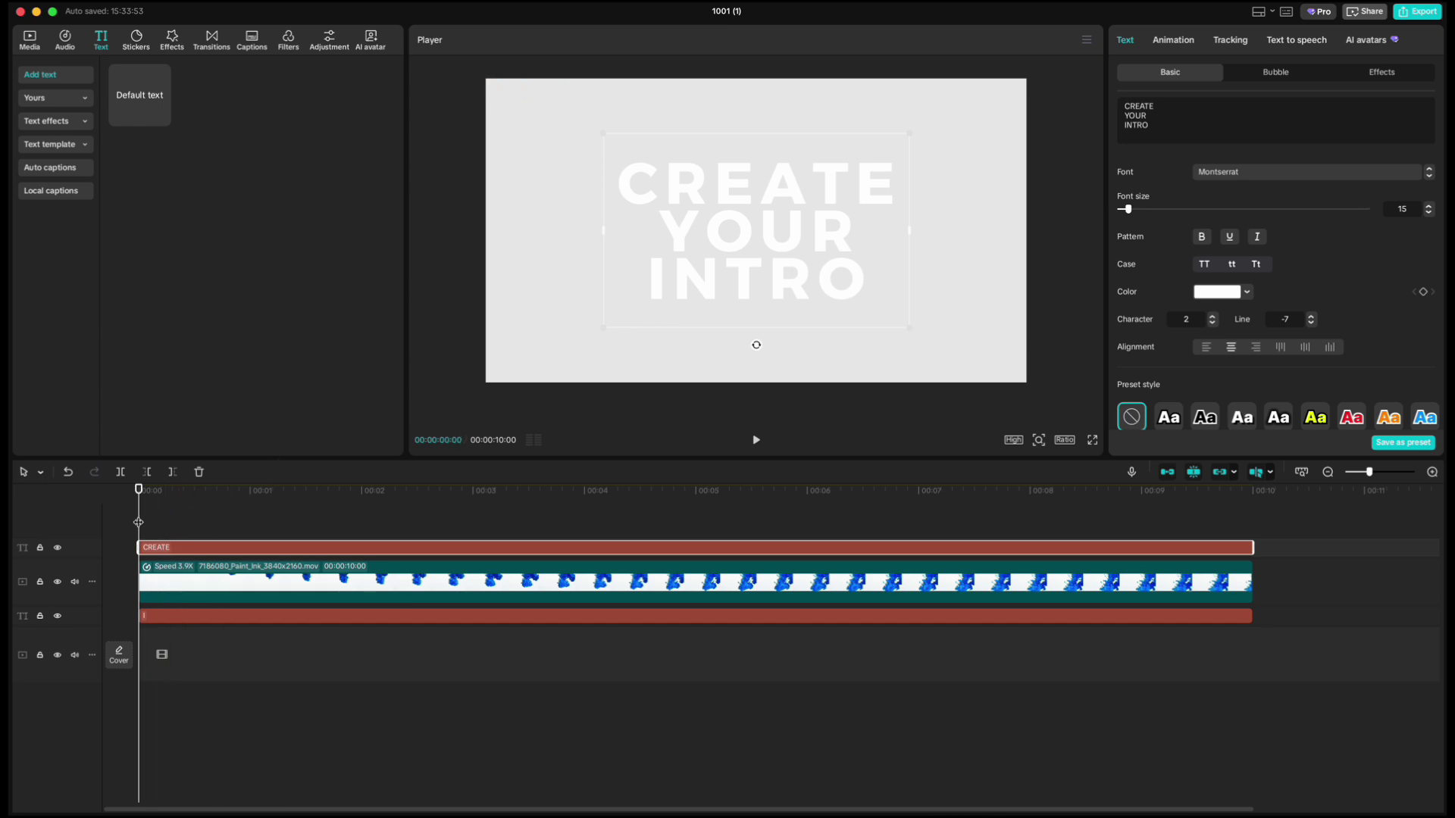
Step: Paste a duplicate of the title and colour it bright green 00FF18
{"action": "key", "text": "ctrl+v"}
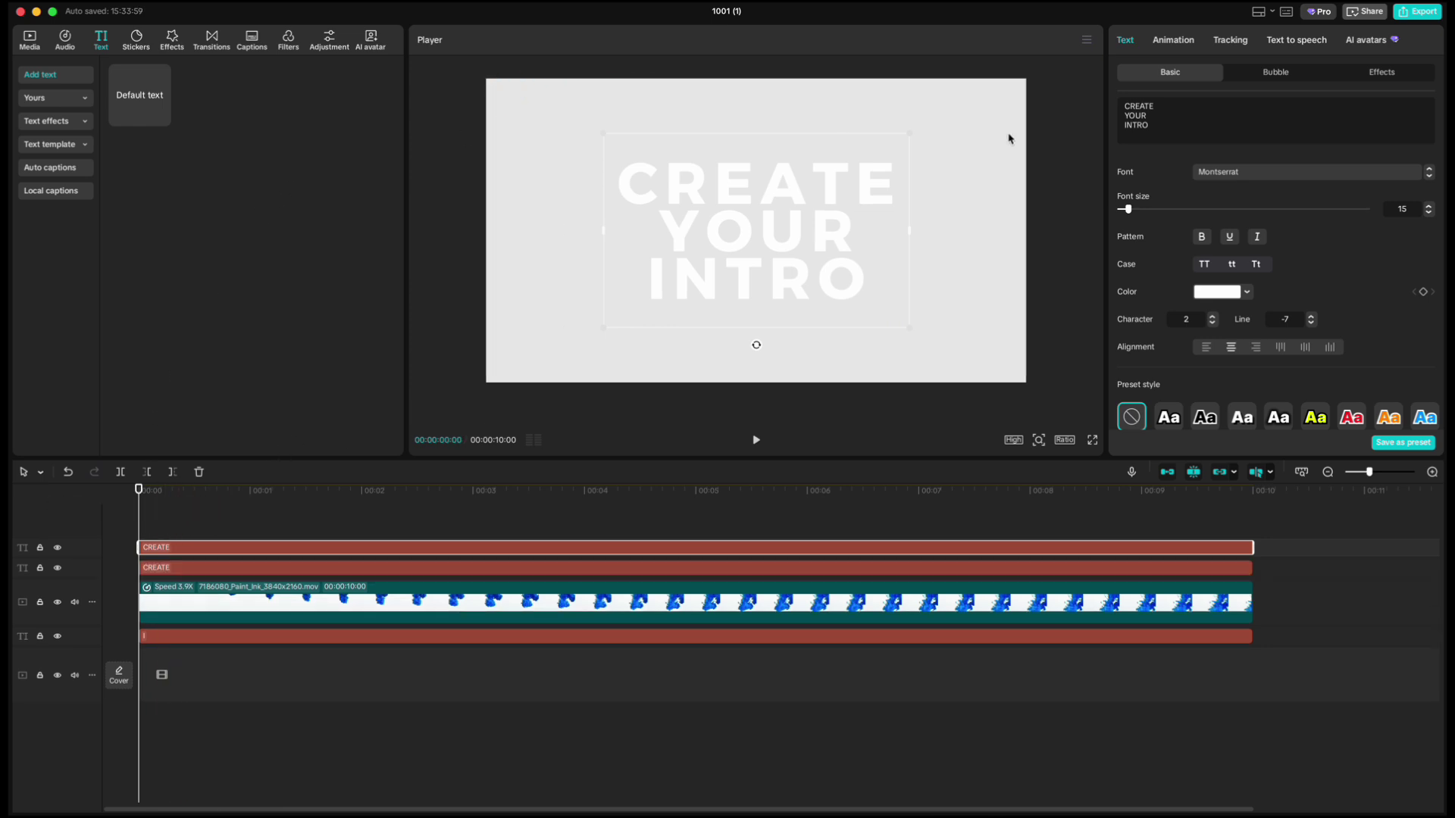
{"action": "left_click", "coordinate": [1211, 293]}
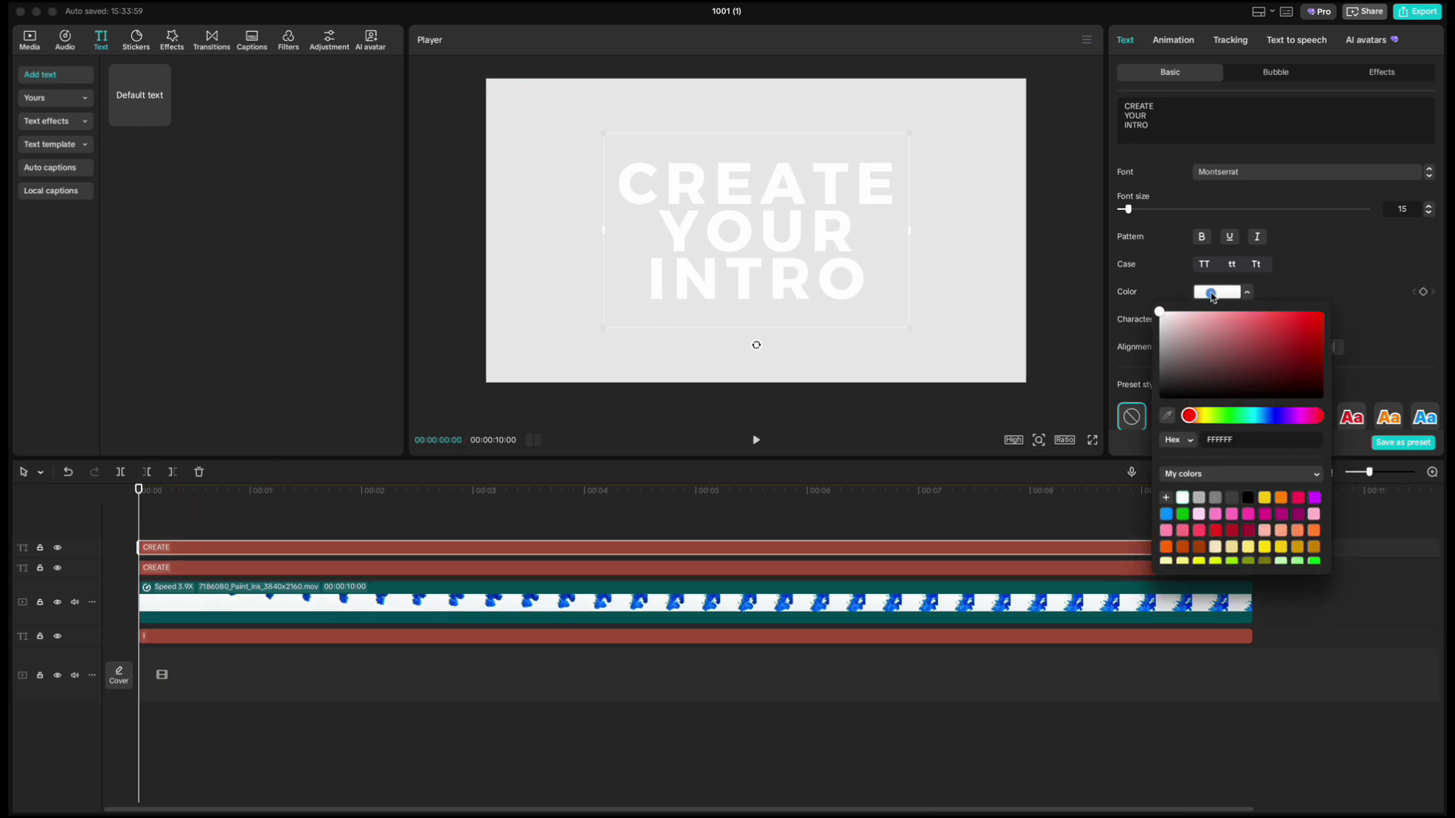
{"action": "left_click", "coordinate": [1314, 563]}
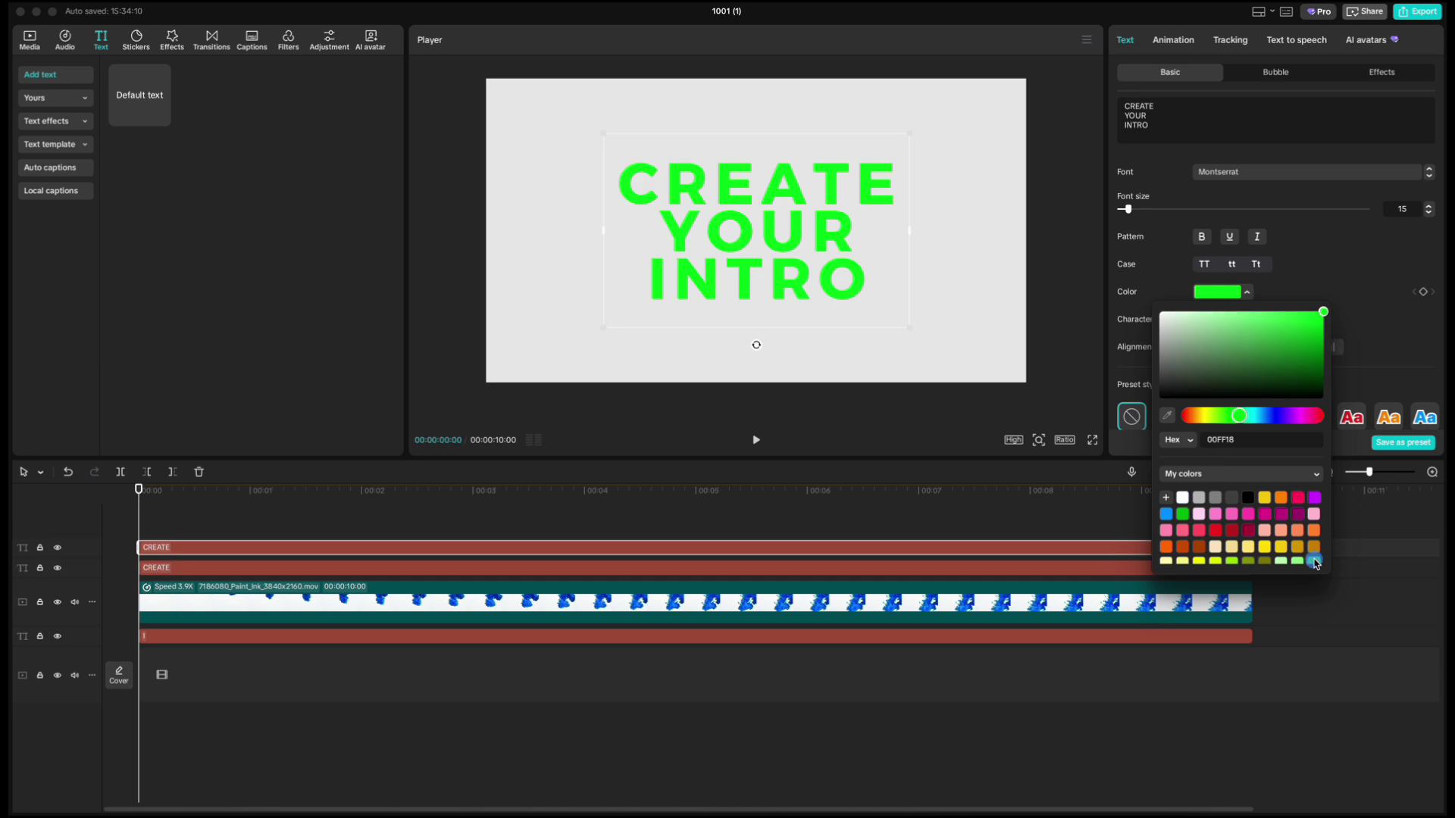
{"action": "left_click", "coordinate": [1357, 276]}
{"action": "scroll", "coordinate": [1358, 277], "scroll_direction": "down", "scroll_amount": 3}
{"action": "scroll", "coordinate": [1355, 281], "scroll_direction": "down", "scroll_amount": 3}
{"action": "scroll", "coordinate": [1350, 282], "scroll_direction": "down", "scroll_amount": 3}
{"action": "scroll", "coordinate": [1346, 287], "scroll_direction": "down", "scroll_amount": 2}
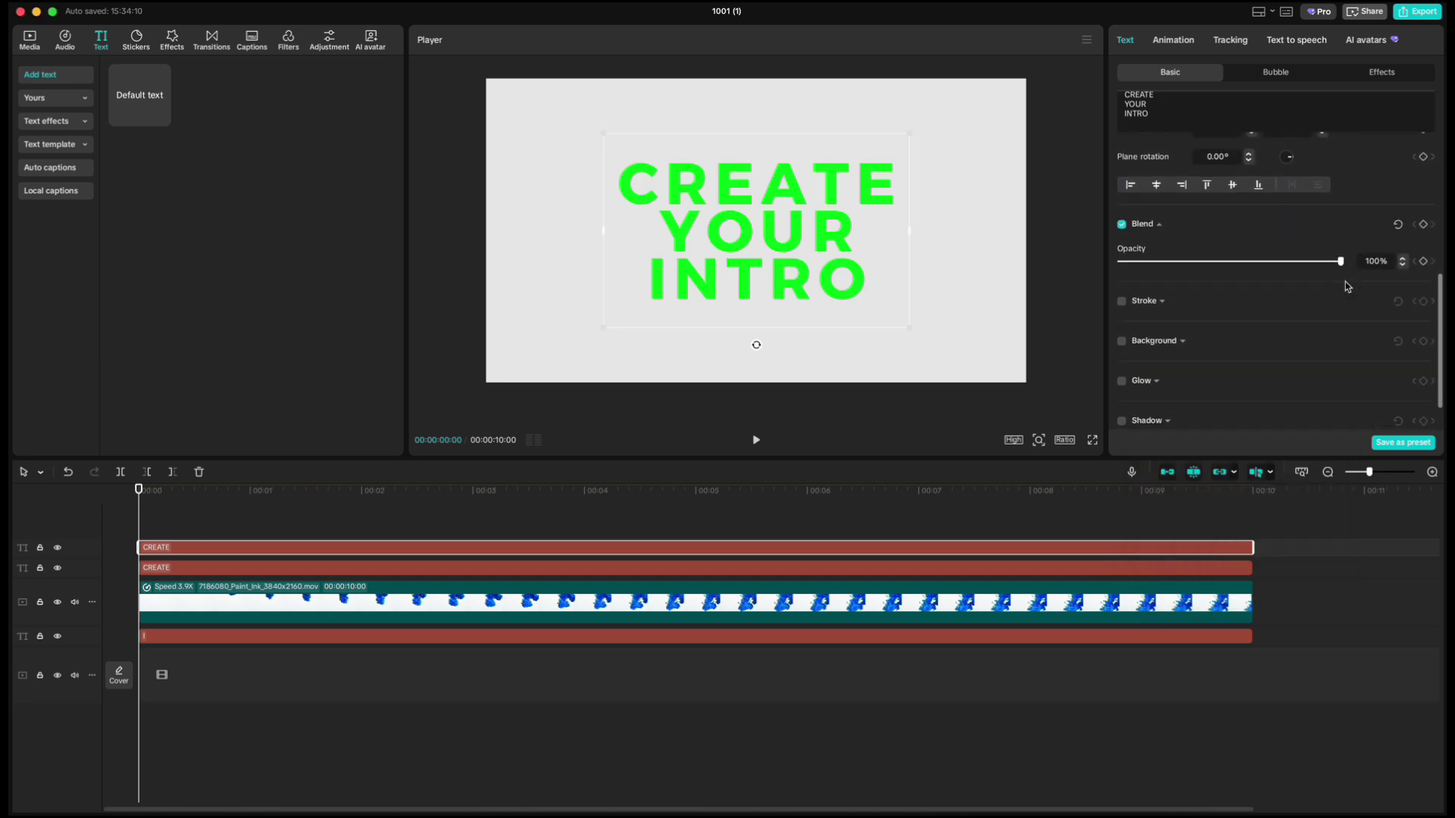
Step: Give the green title a near-white stroke with thickness 11
{"action": "left_click", "coordinate": [1123, 303]}
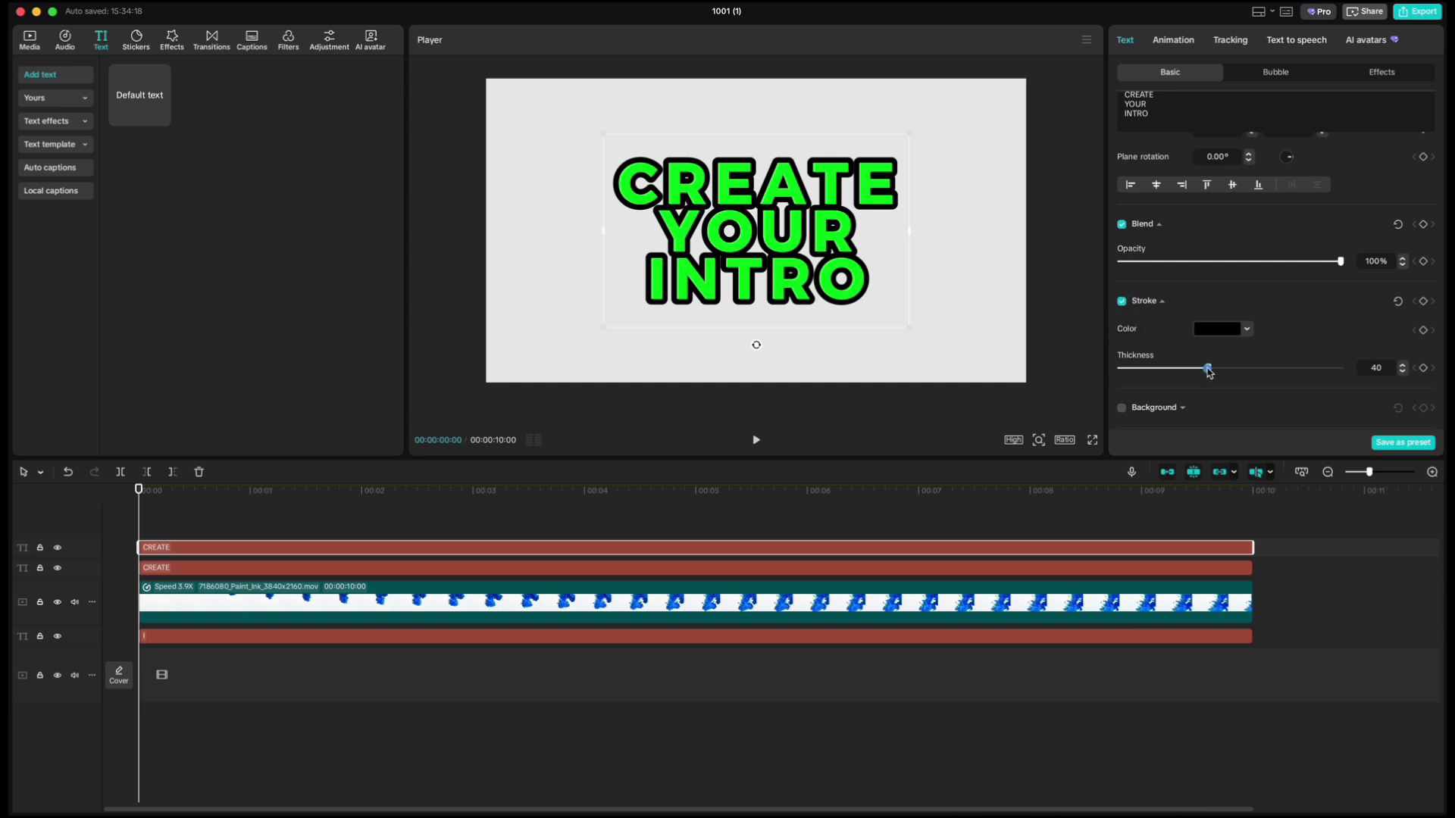
{"action": "left_click_drag", "start_coordinate": [1206, 371], "coordinate": [1143, 371]}
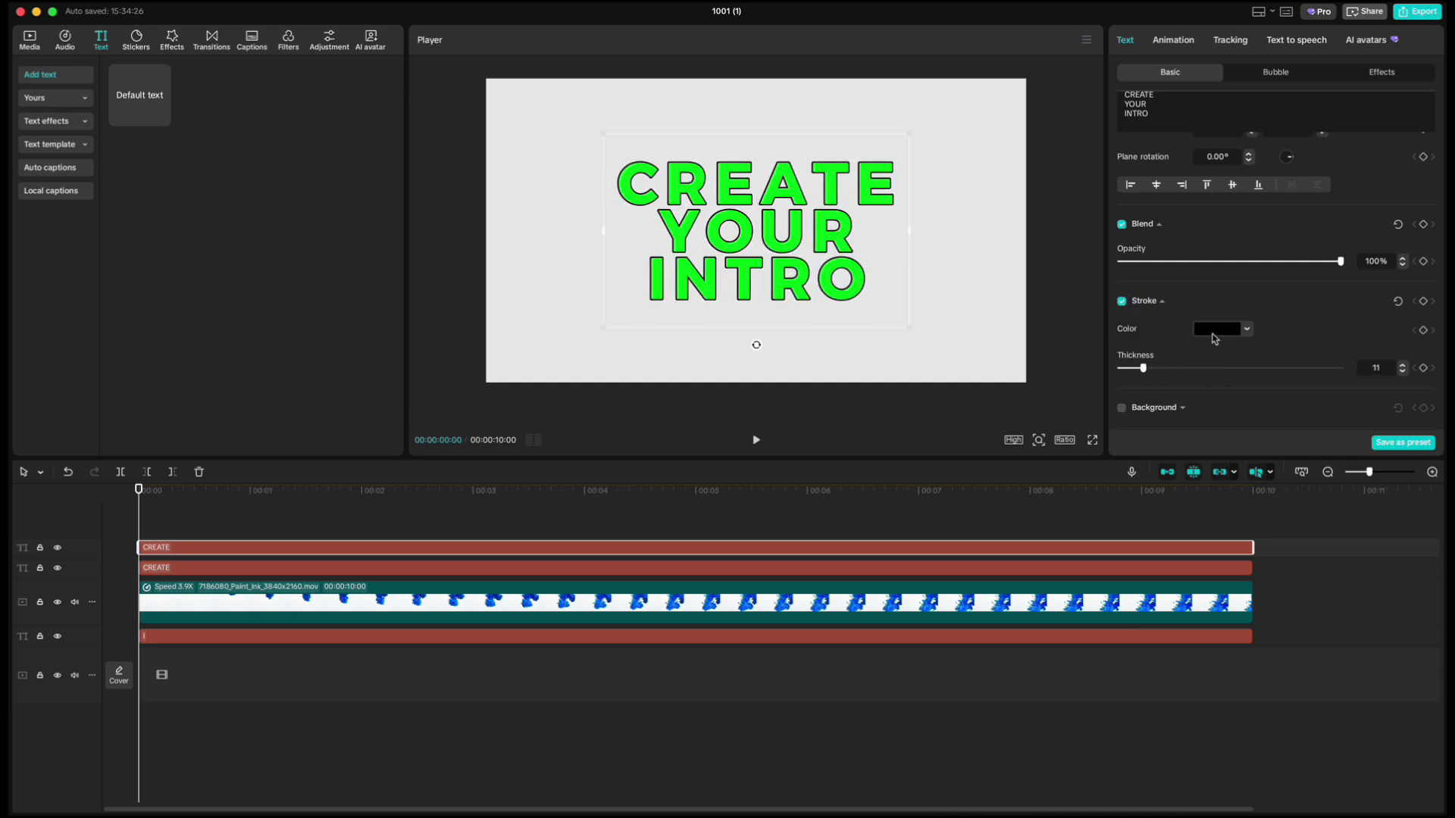
{"action": "left_click", "coordinate": [1213, 338]}
{"action": "left_click", "coordinate": [1171, 355]}
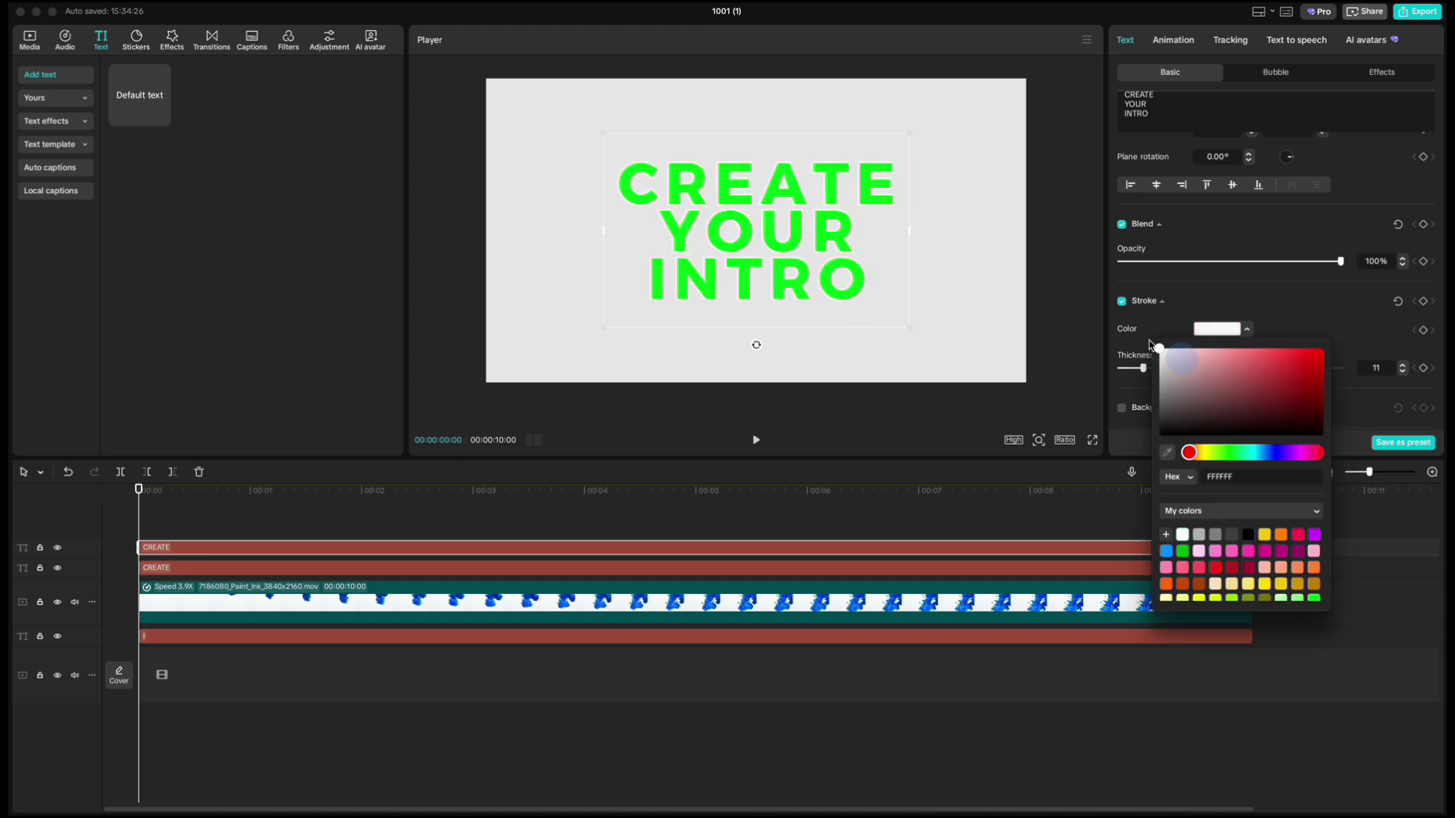
{"action": "left_click", "coordinate": [1311, 326]}
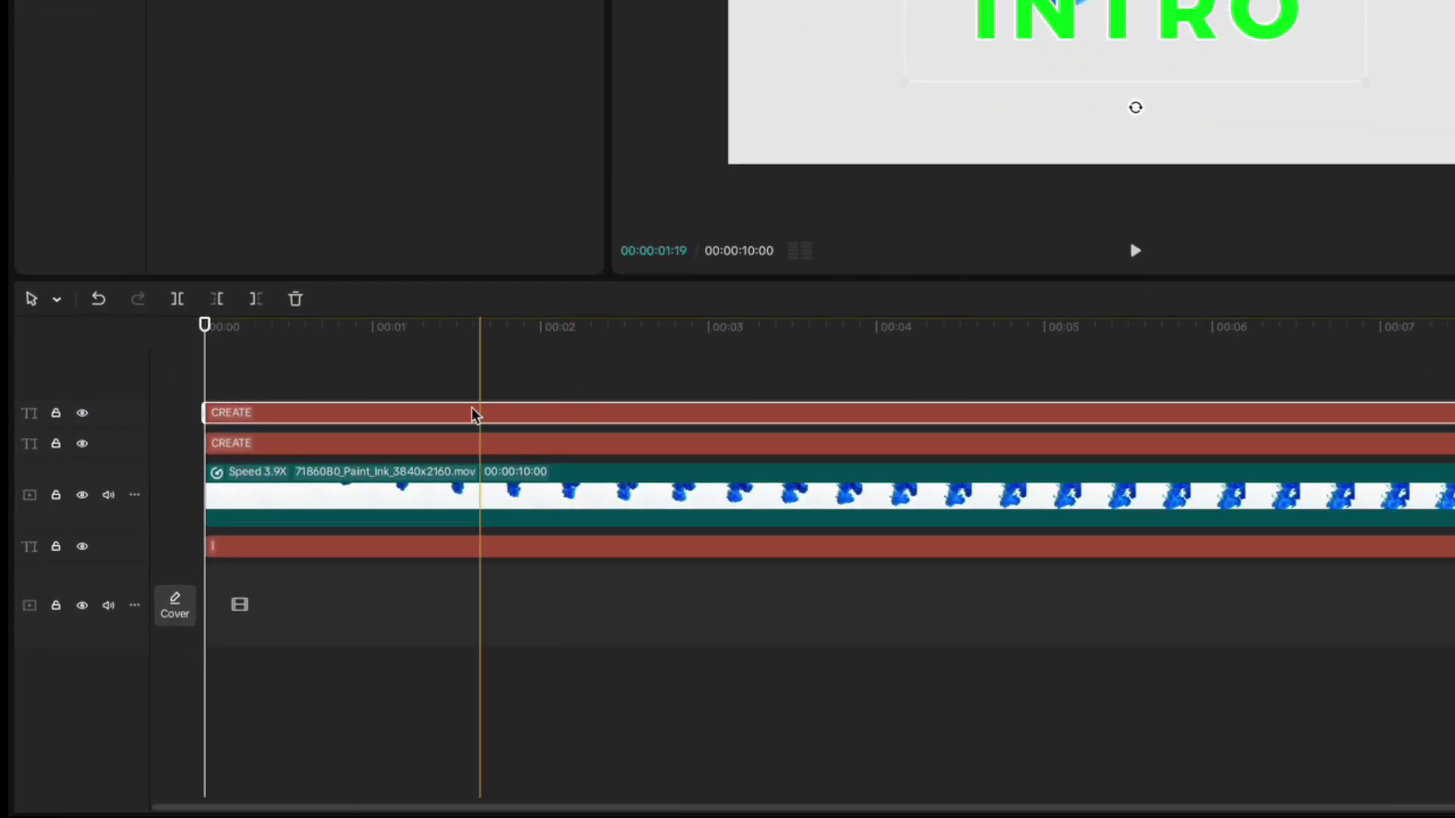
Step: Make the green title a compound clip, chroma-key its green at intensity 20, and preview it
{"action": "right_click", "coordinate": [236, 412]}
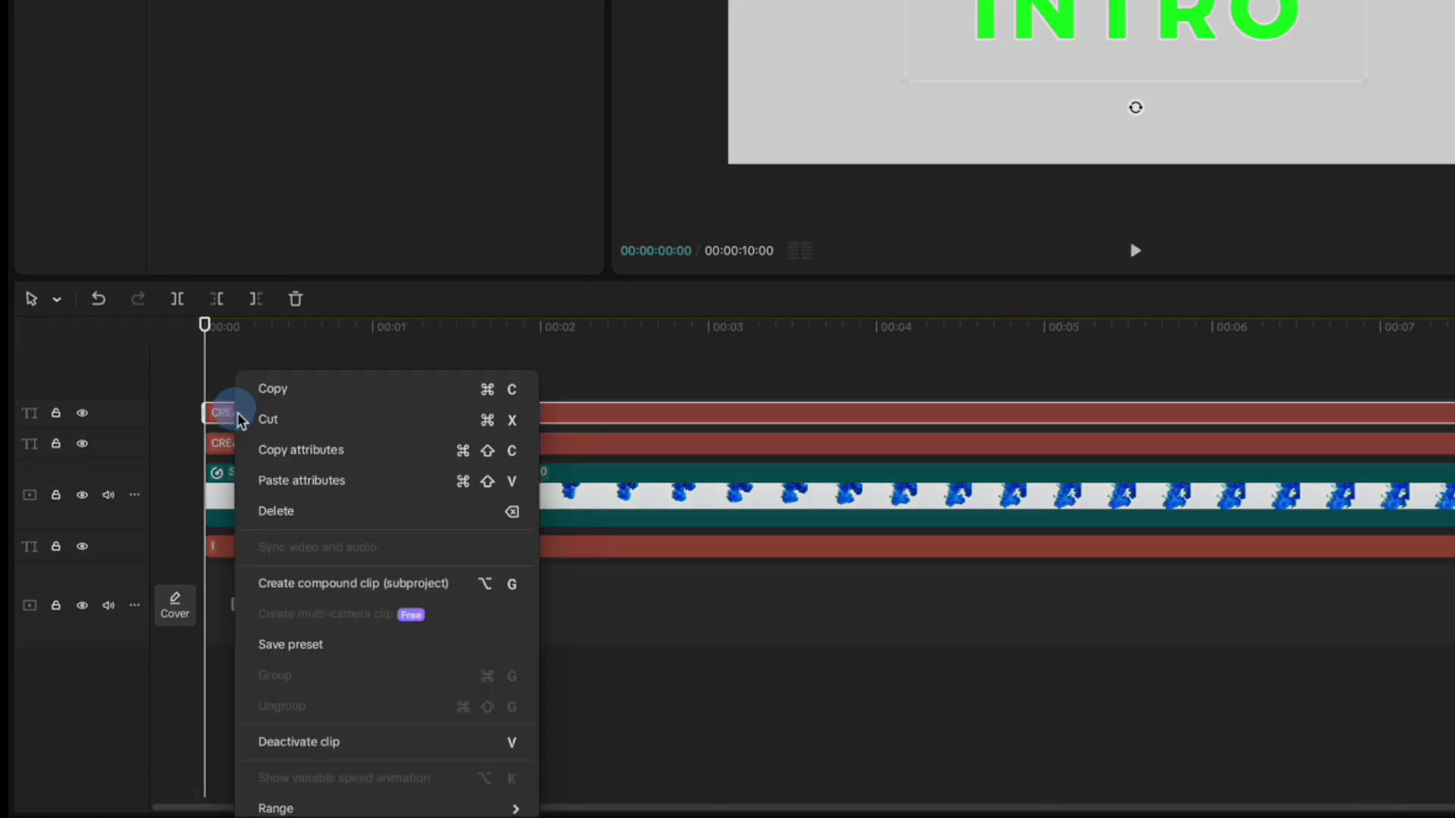
{"action": "left_click", "coordinate": [286, 591]}
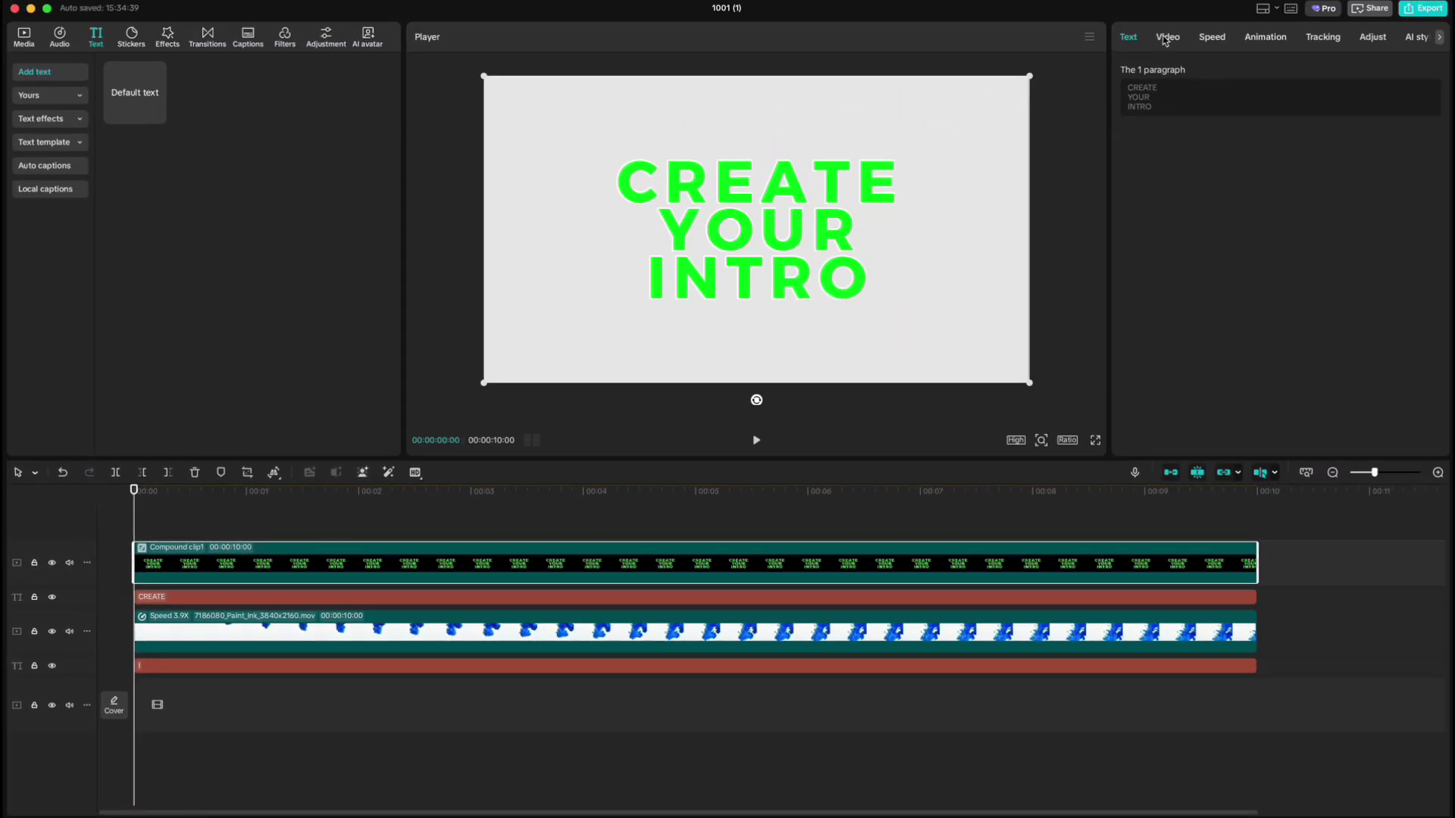
{"action": "left_click", "coordinate": [1164, 37]}
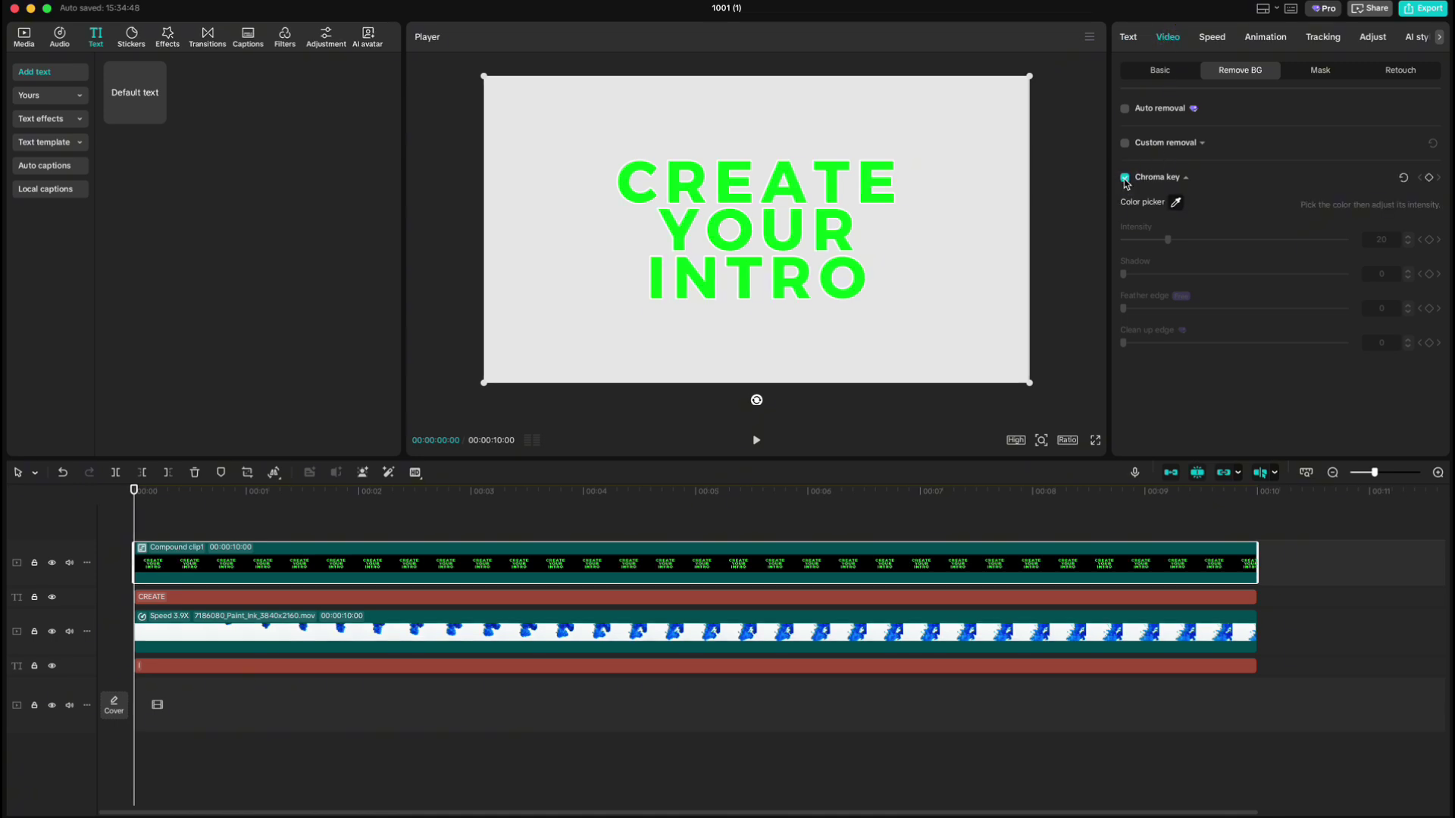
{"action": "left_click", "coordinate": [872, 203]}
{"action": "left_click", "coordinate": [867, 197]}
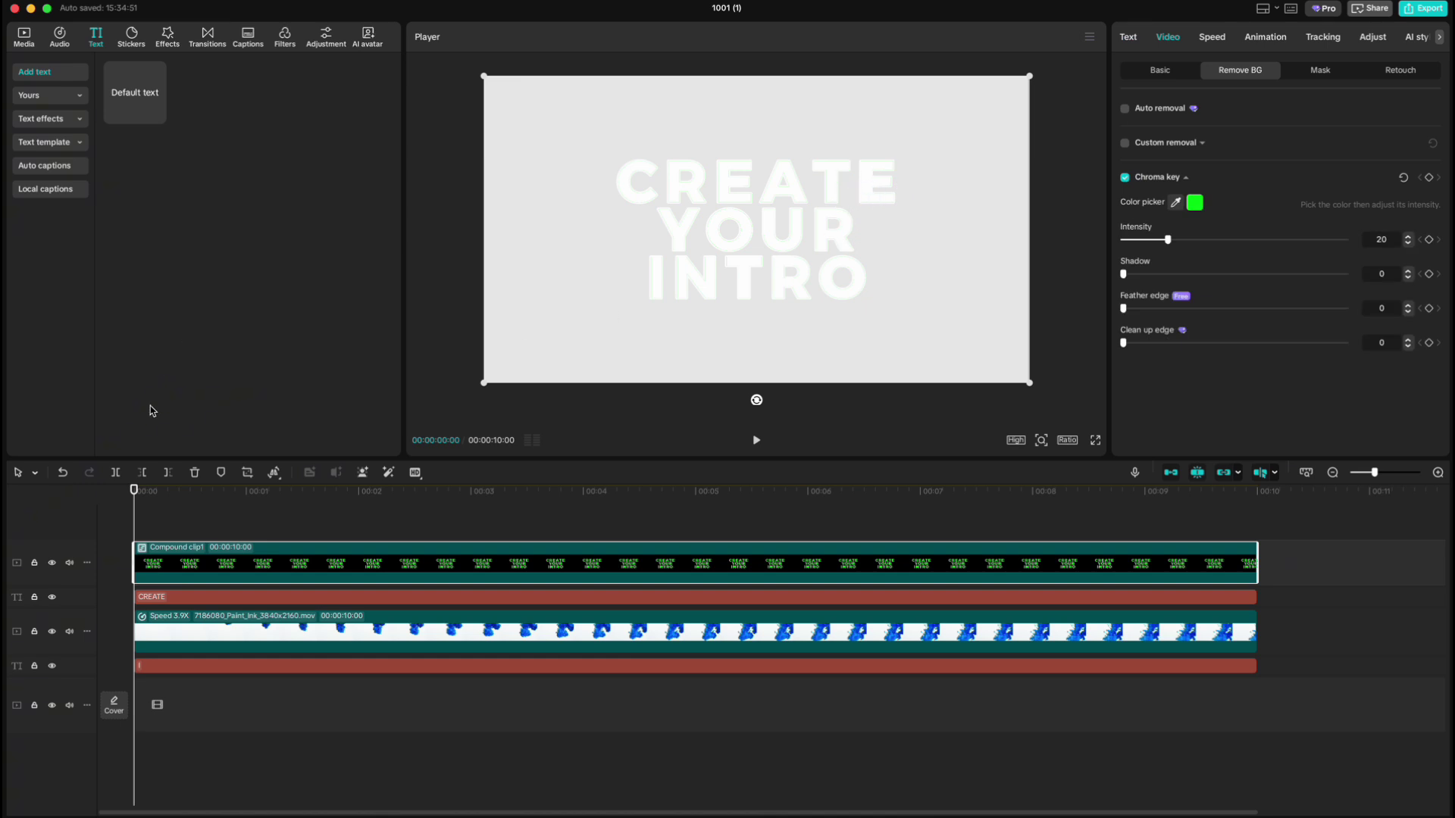
{"action": "key", "text": "space"}
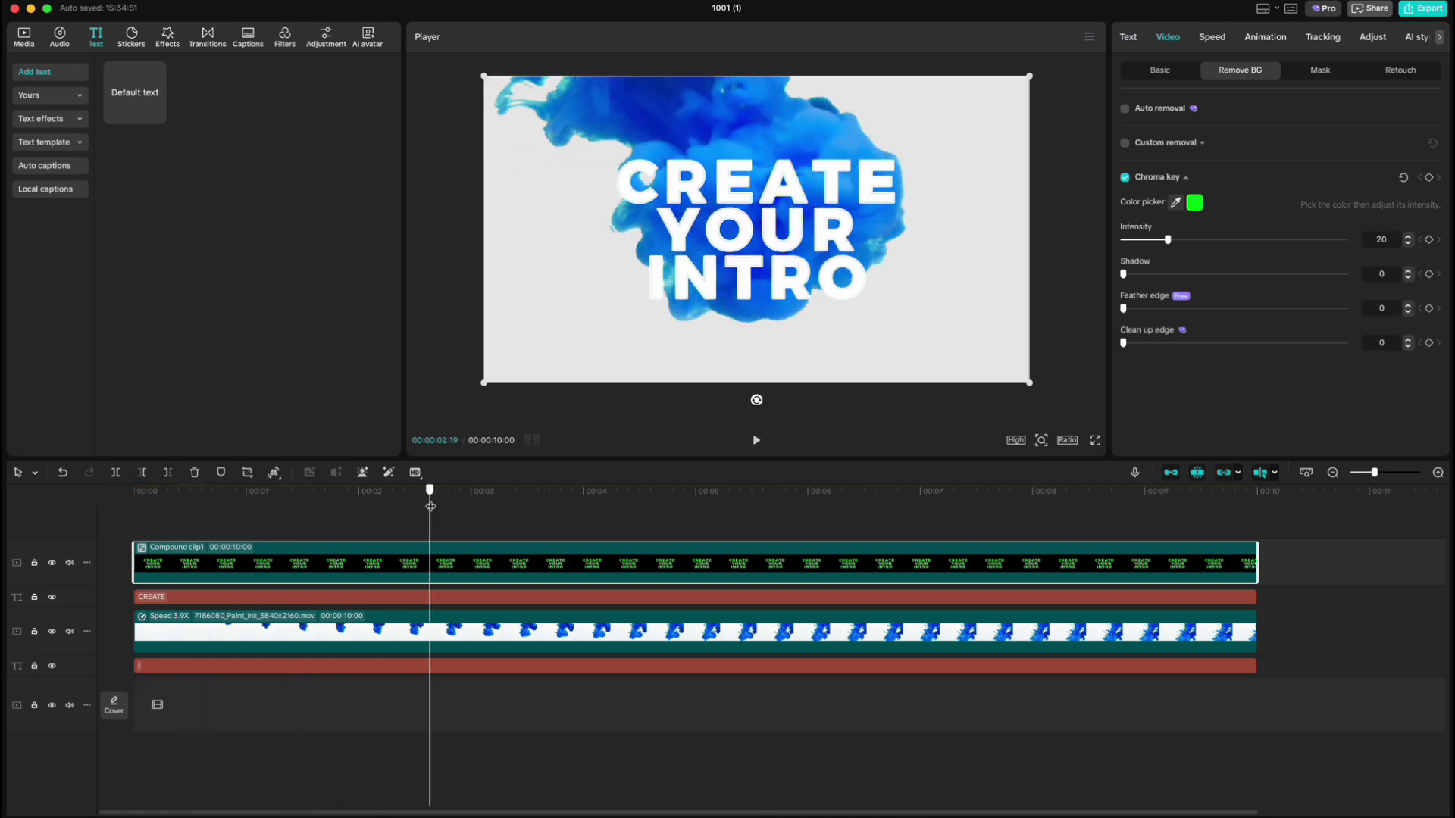
{"action": "left_click", "coordinate": [160, 493]}
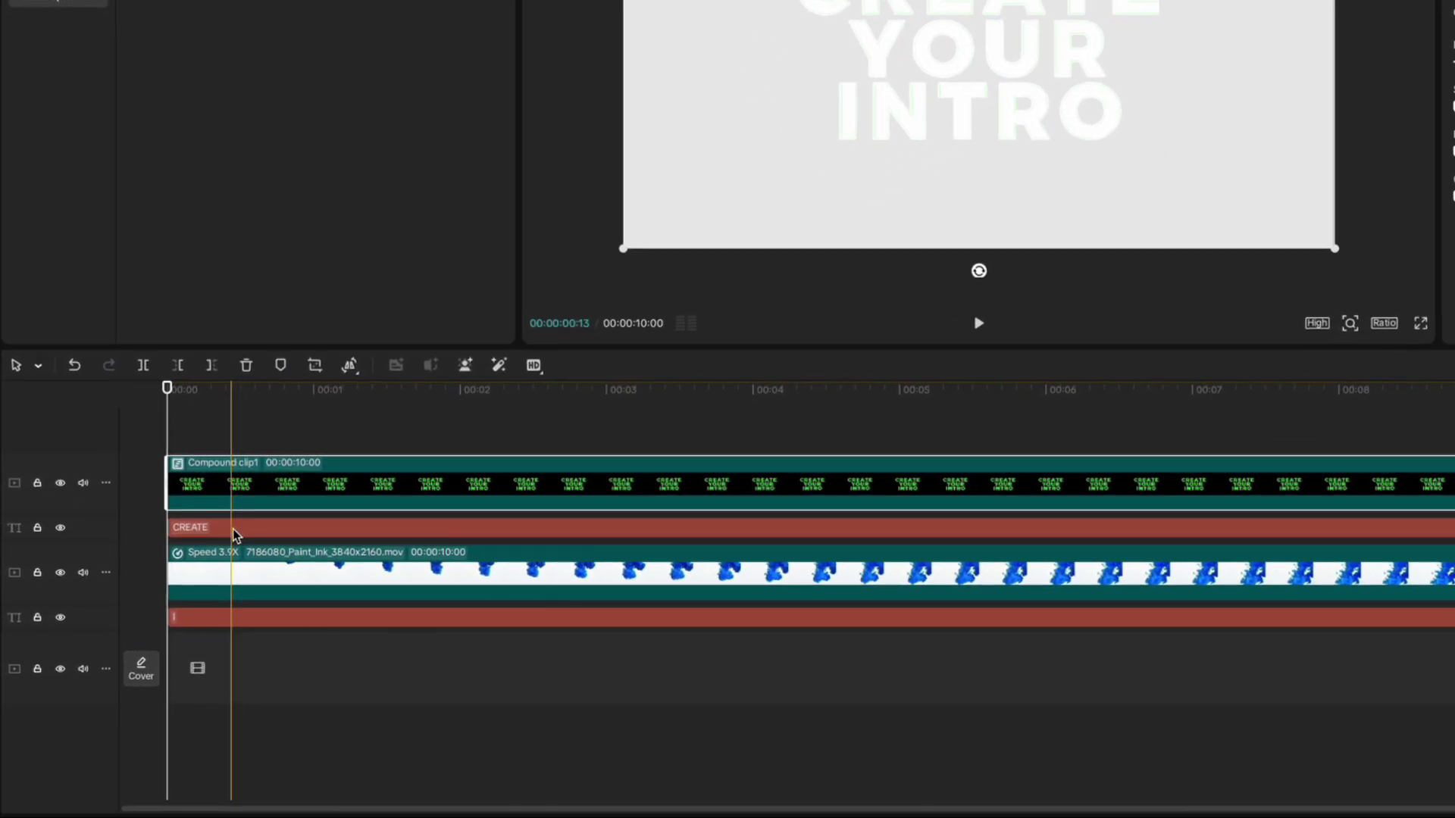
Step: Place the white CREATE YOUR INTRO title on a track below the Paint_Ink smoke video
{"action": "left_click", "coordinate": [184, 601]}
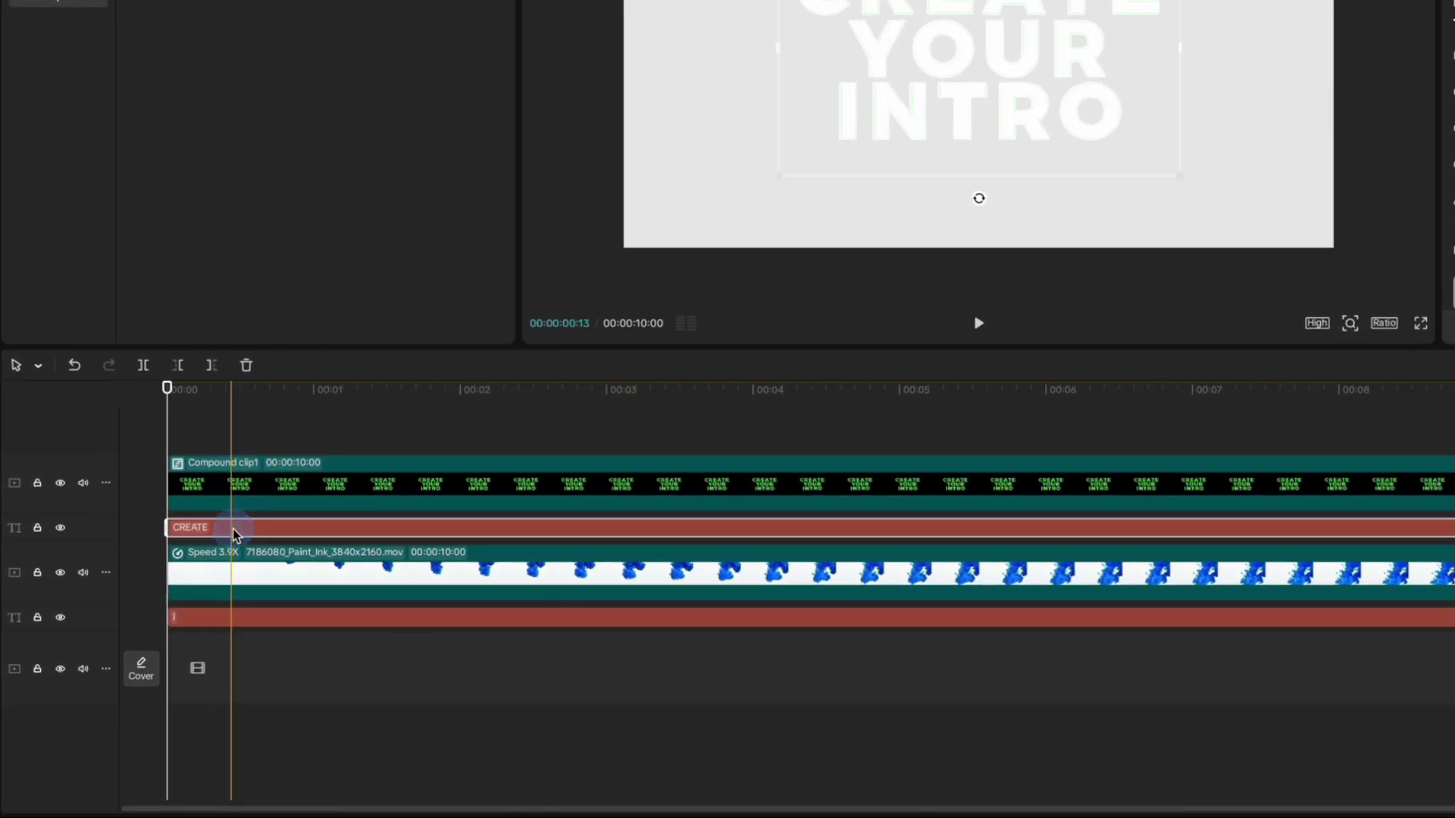
{"action": "left_click_drag", "start_coordinate": [232, 535], "coordinate": [225, 608]}
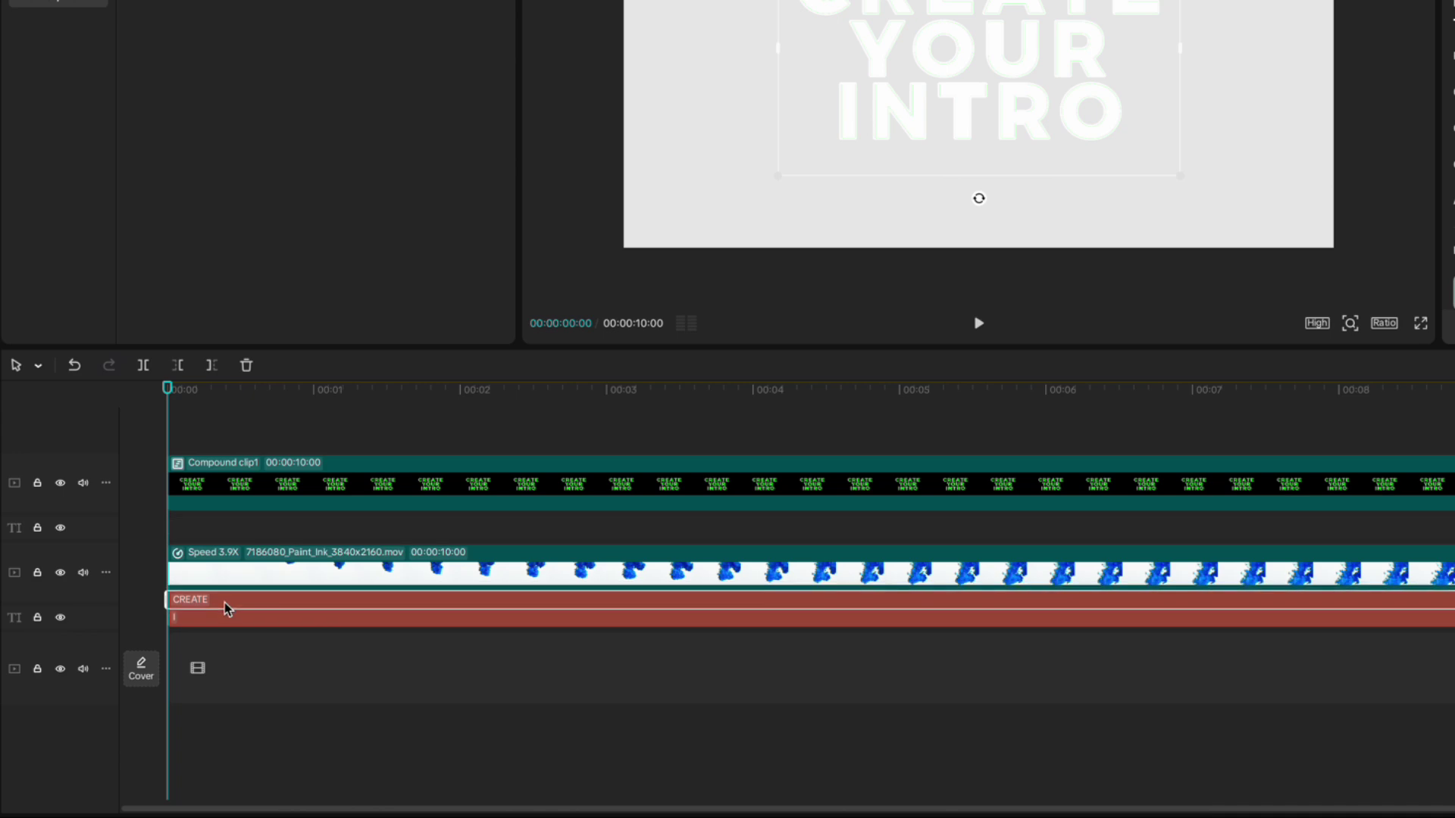
{"action": "left_click", "coordinate": [169, 390]}
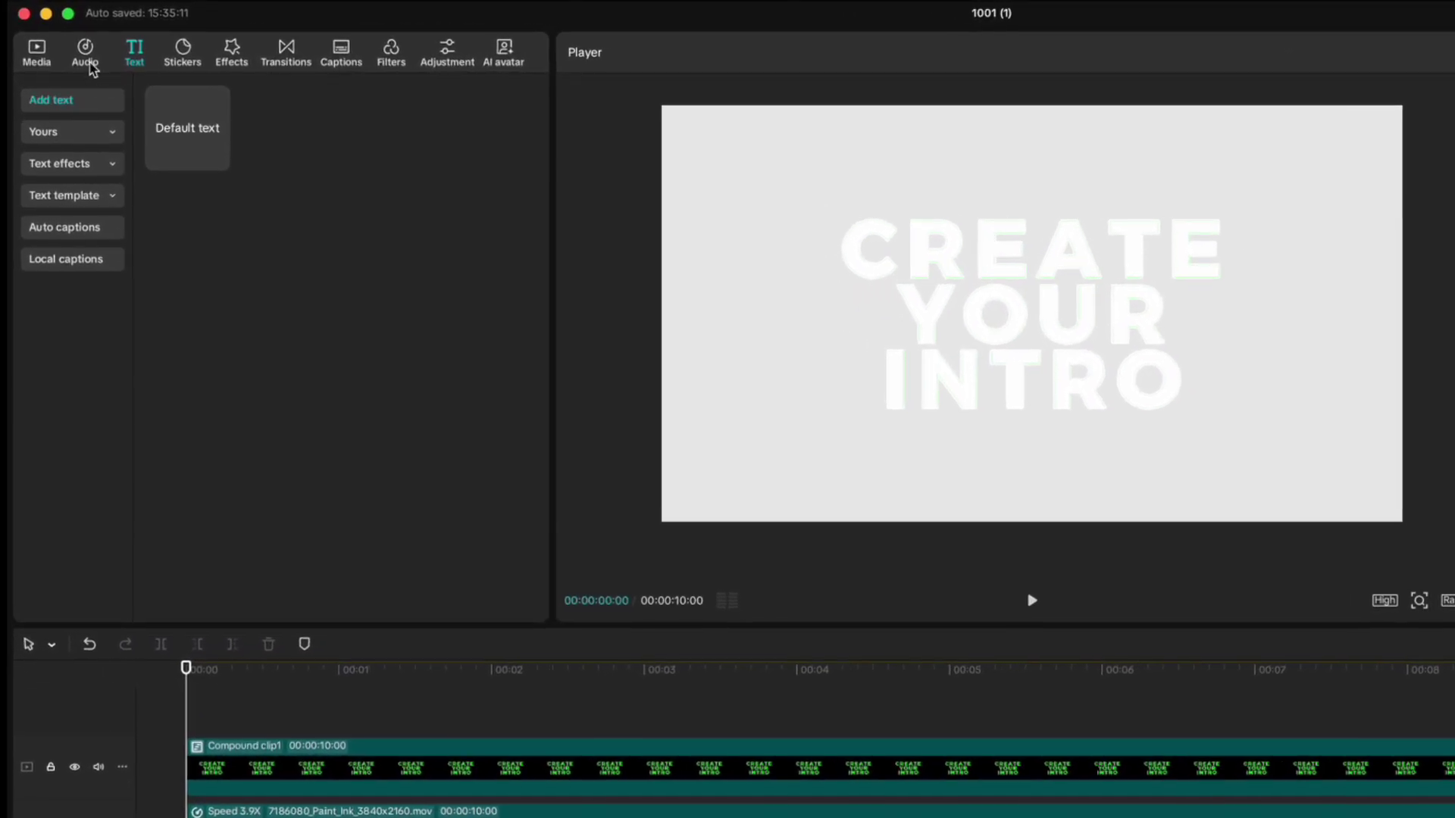
Step: Add the Dark Cinematic Atmosphere sound effect to the audio track at 0 seconds
{"action": "left_click", "coordinate": [87, 58]}
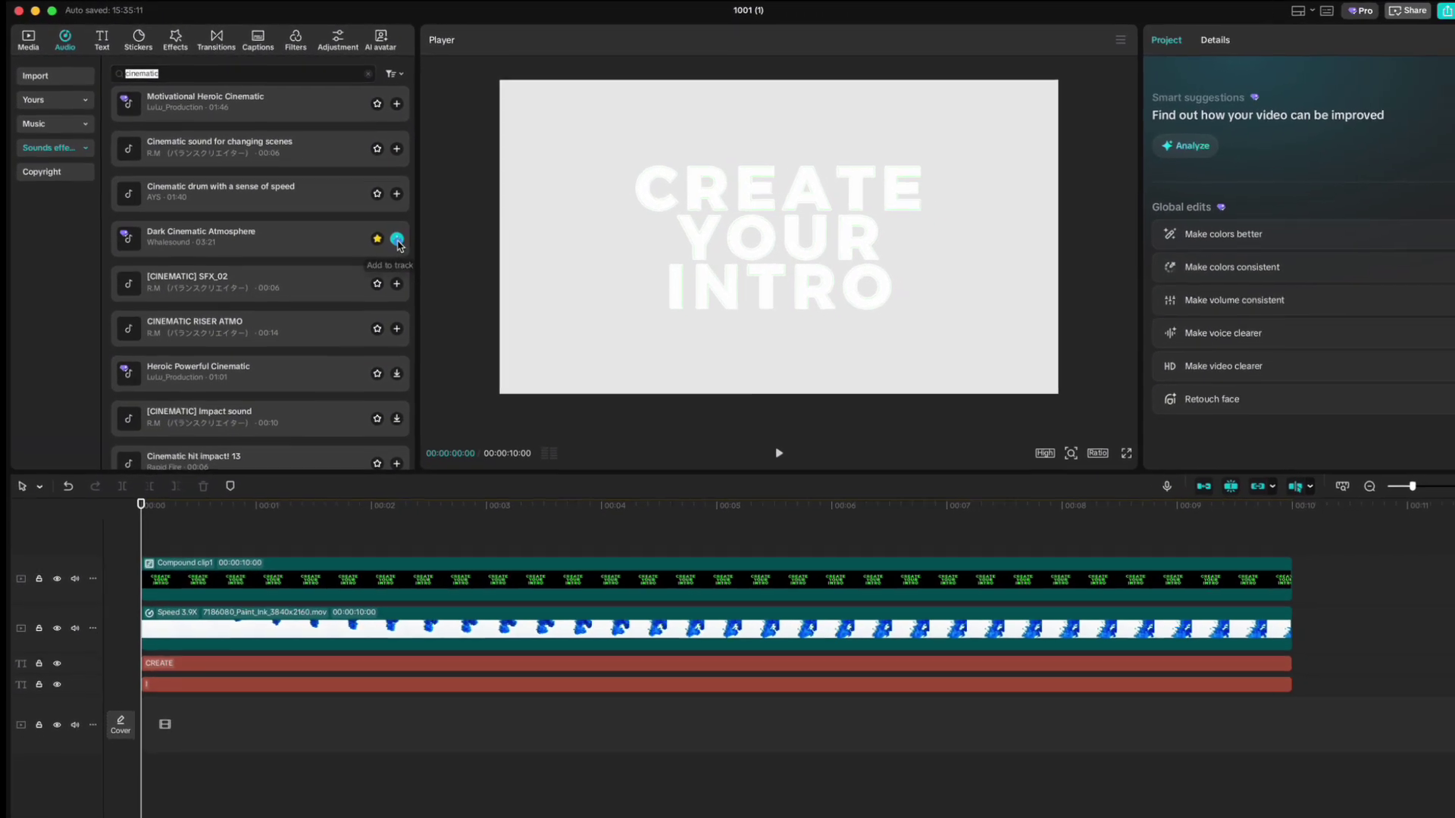
{"action": "left_click", "coordinate": [386, 233]}
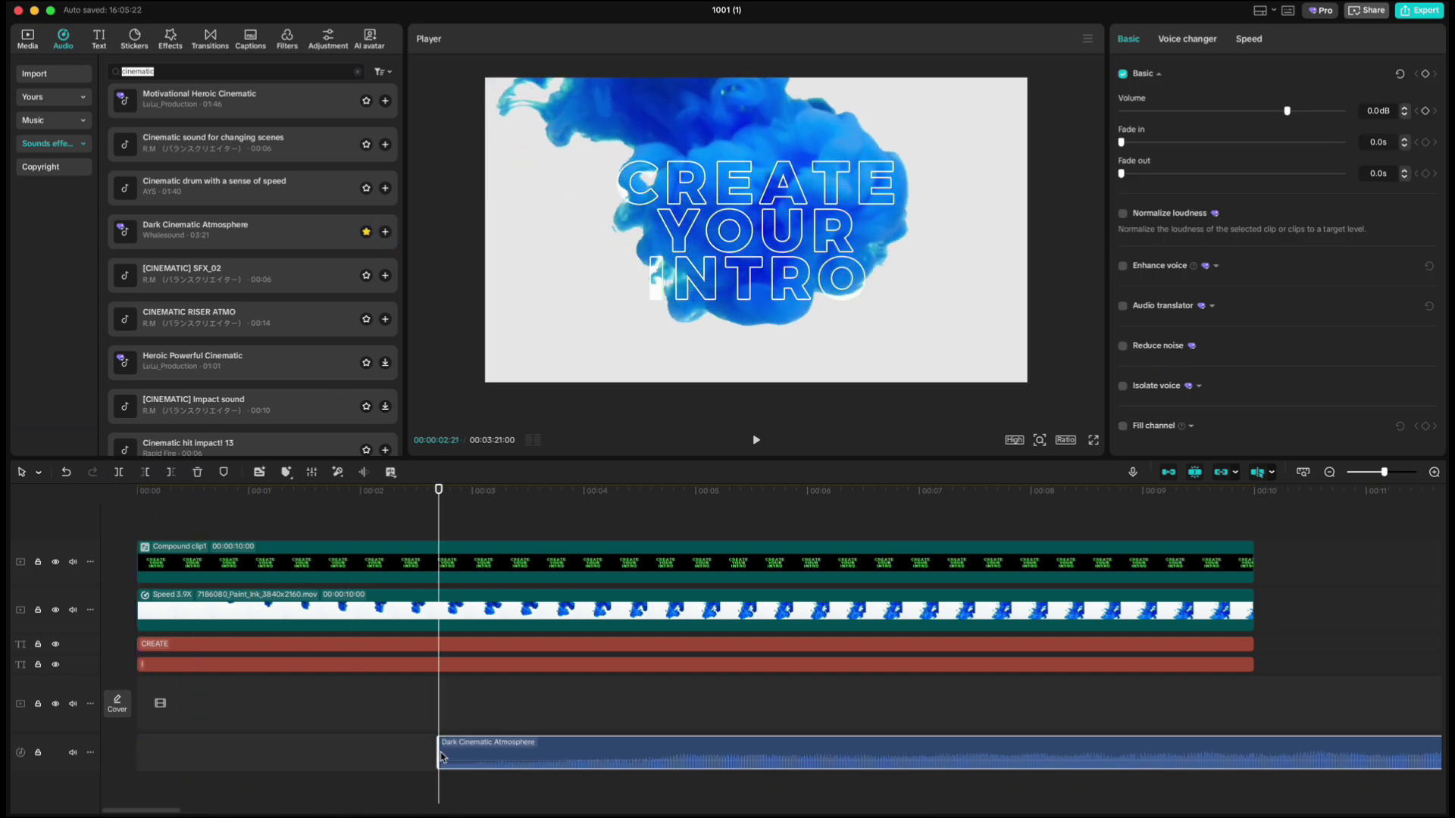
{"action": "left_click_drag", "start_coordinate": [442, 757], "coordinate": [443, 755]}
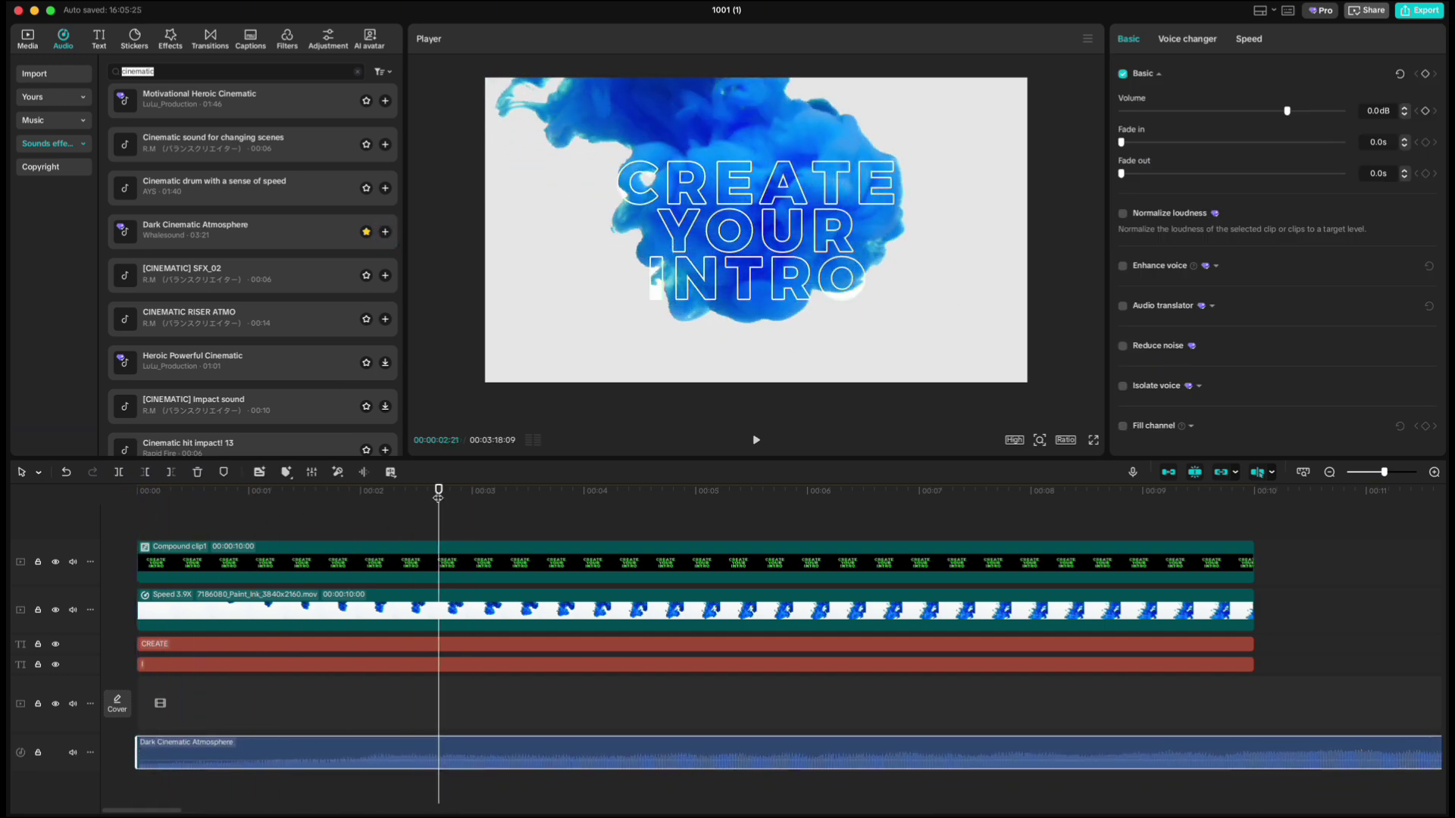